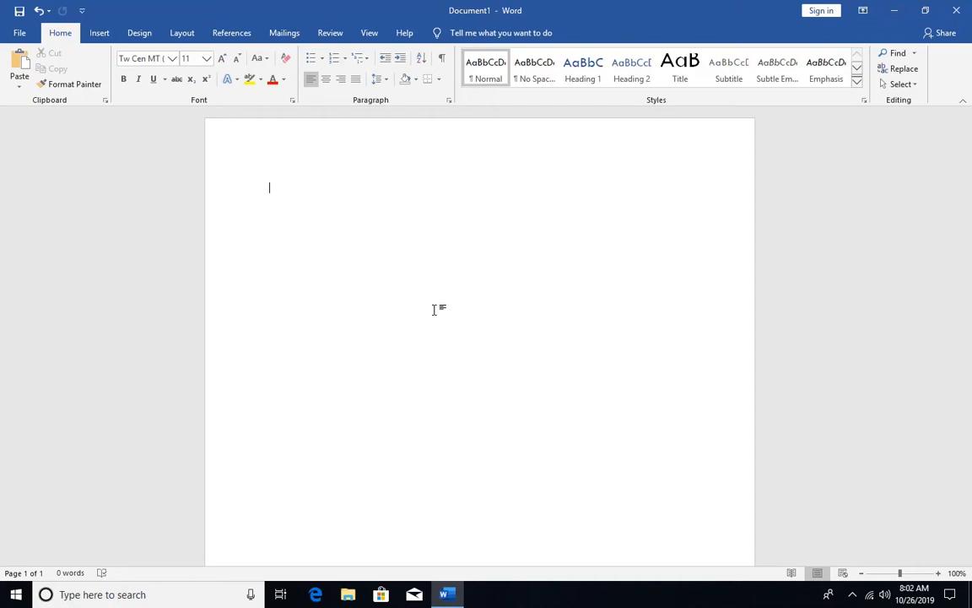
Generate sample paragraphs in the blank document with the =rand() function
text(=rand())
key(Return)
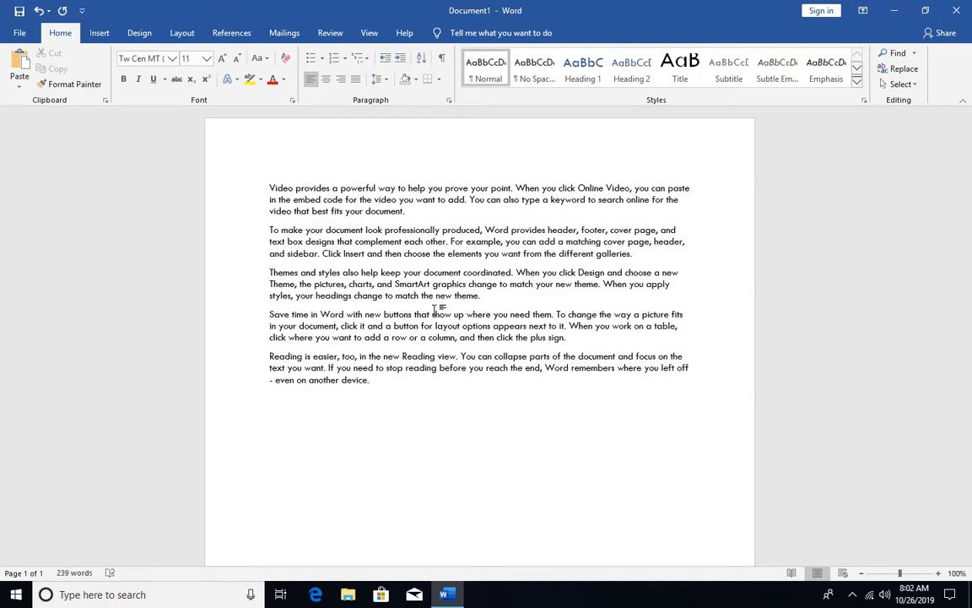
Select all the text and increase its indent by four levels
key(ctrl+a)
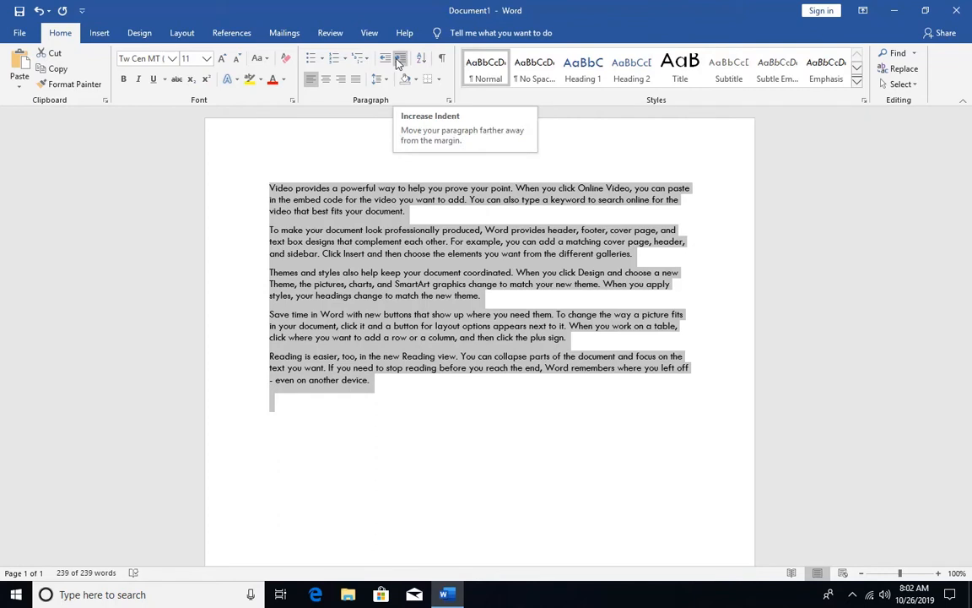
click(399, 62)
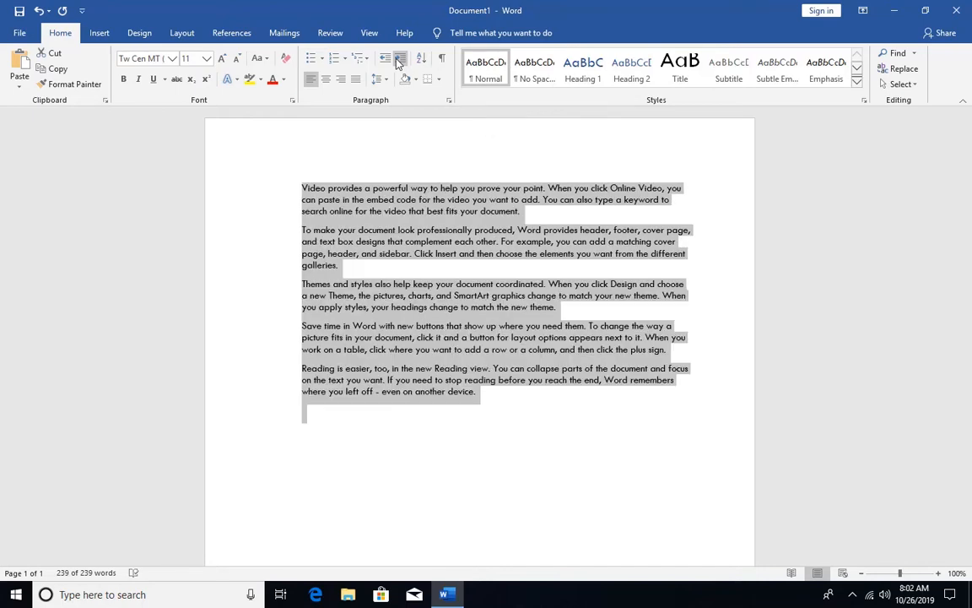
click(399, 62)
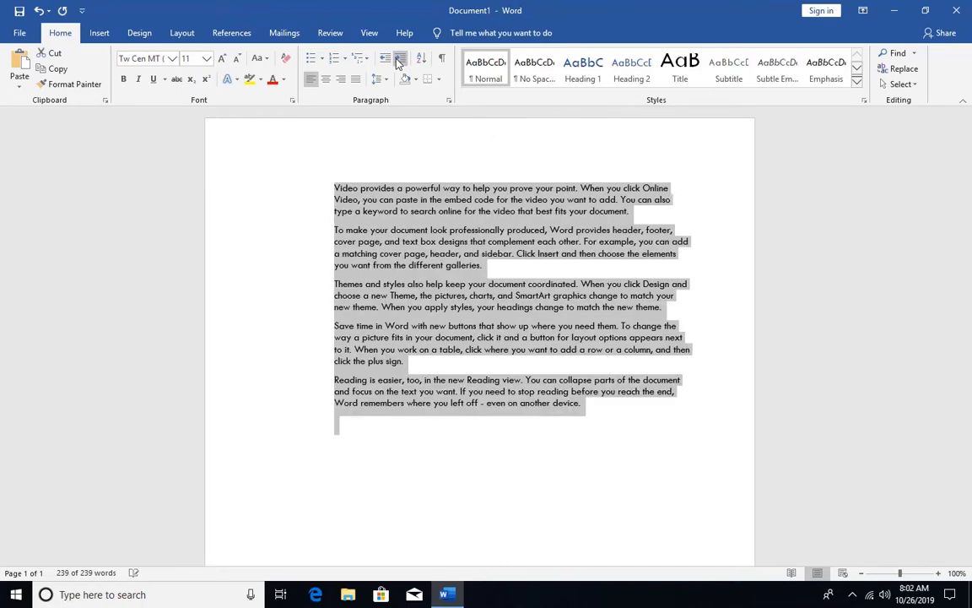
click(400, 63)
click(400, 63)
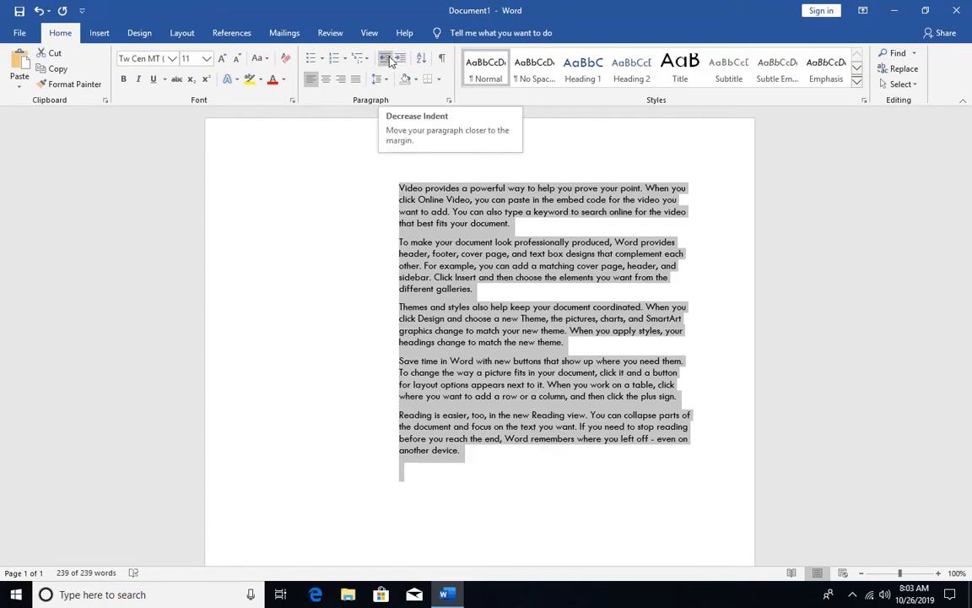
Decrease the indent of all the selected paragraphs by four levels, back to the margin
click(386, 58)
click(389, 60)
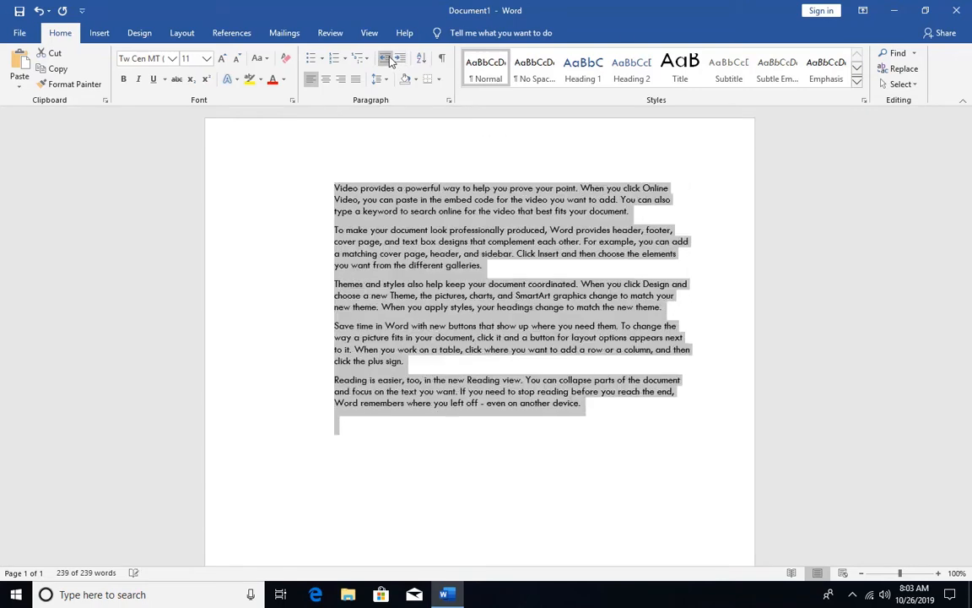
click(389, 60)
click(389, 60)
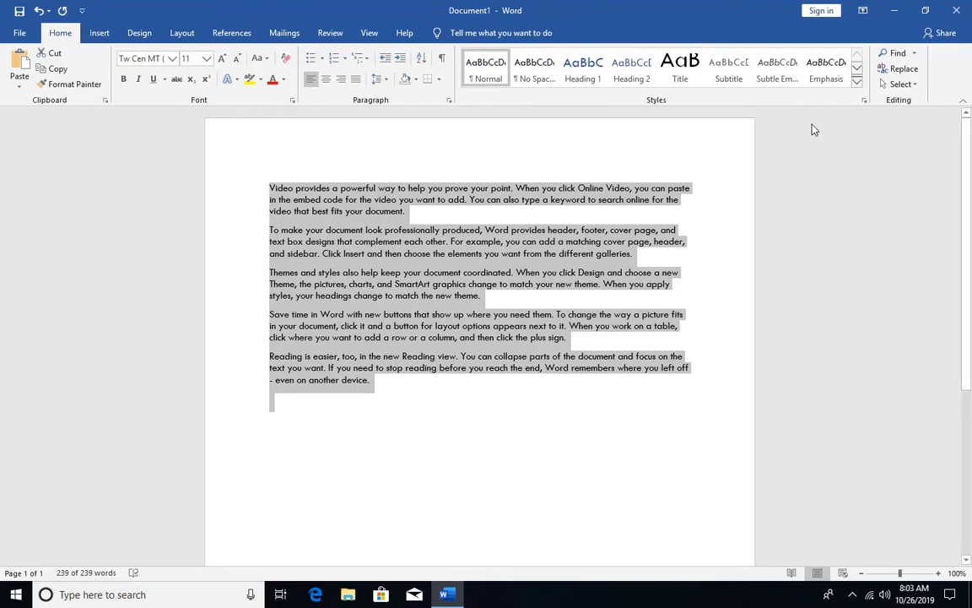
Apply the Intense Quote style to the entire text and deselect it
click(858, 84)
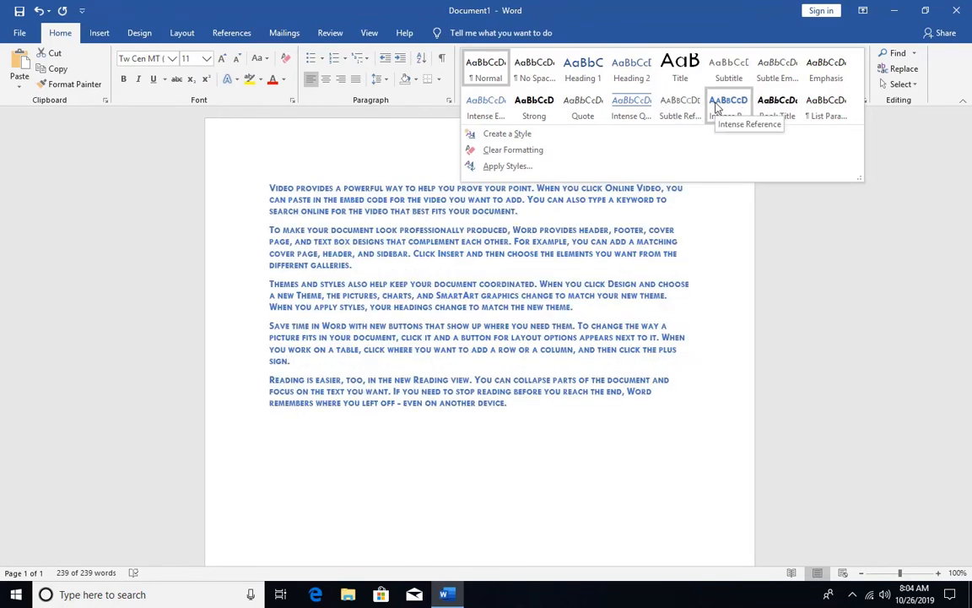
click(632, 106)
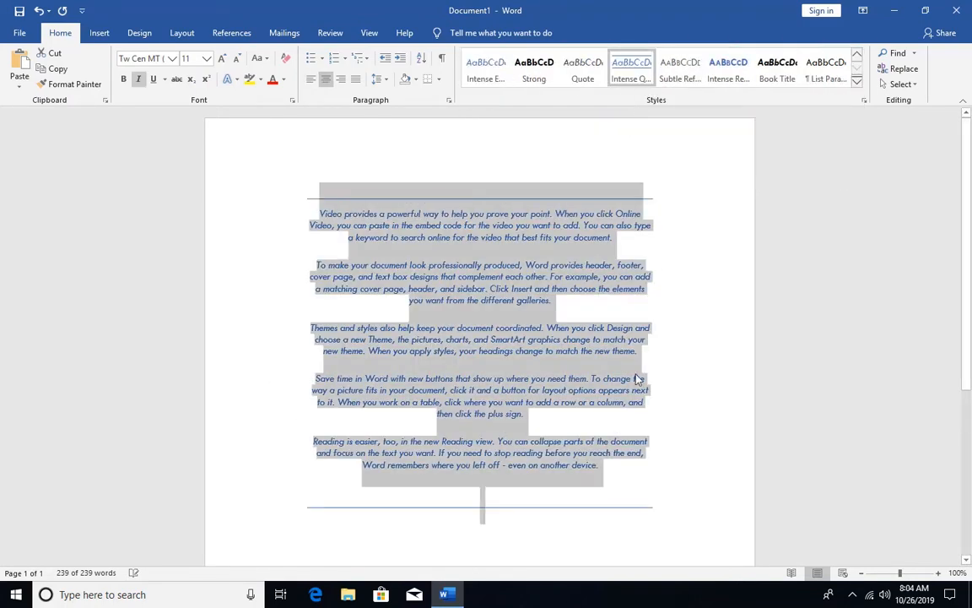
click(660, 431)
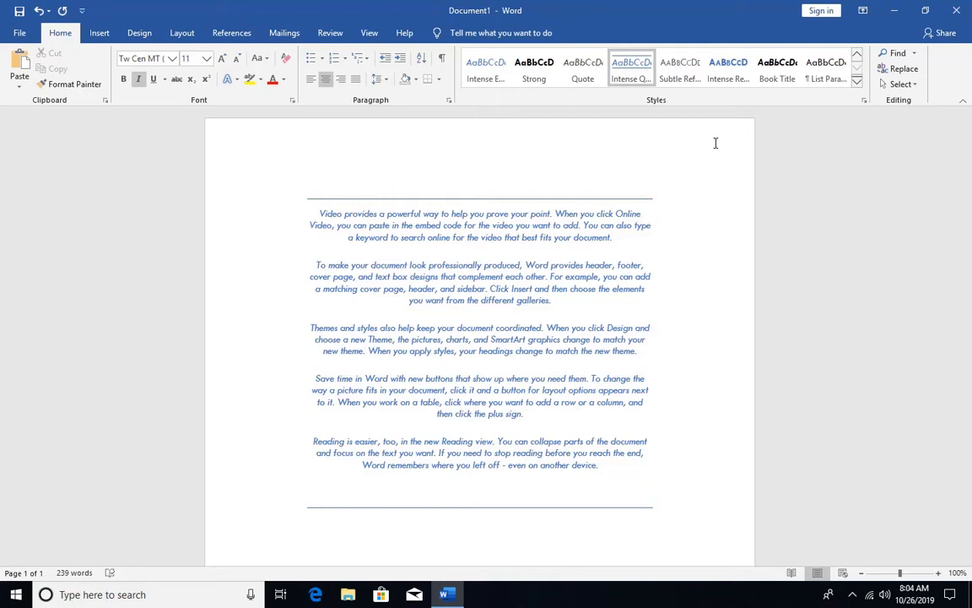
Select the entire text, preview other styles, and restore the Normal style
key(ctrl+a)
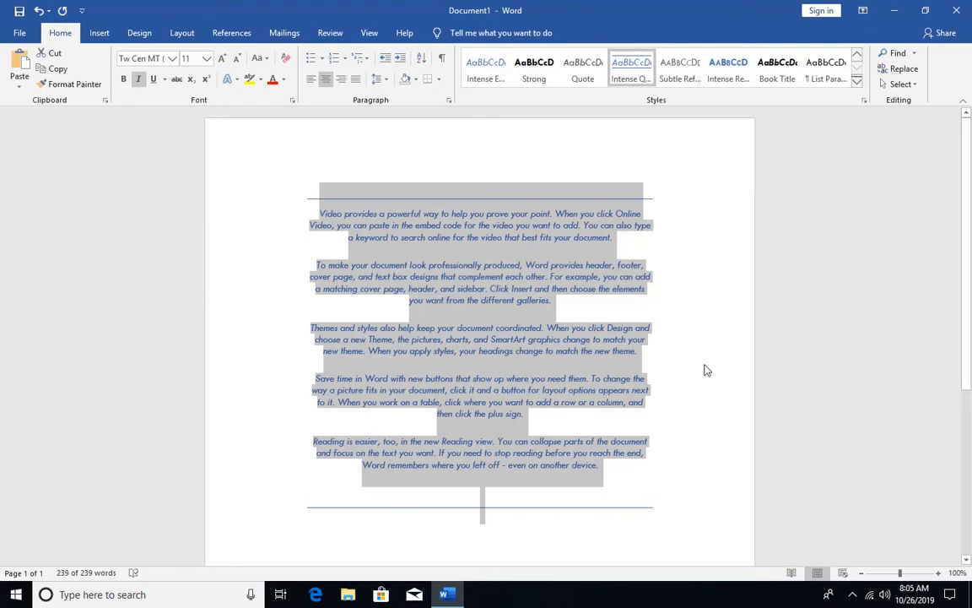
click(857, 82)
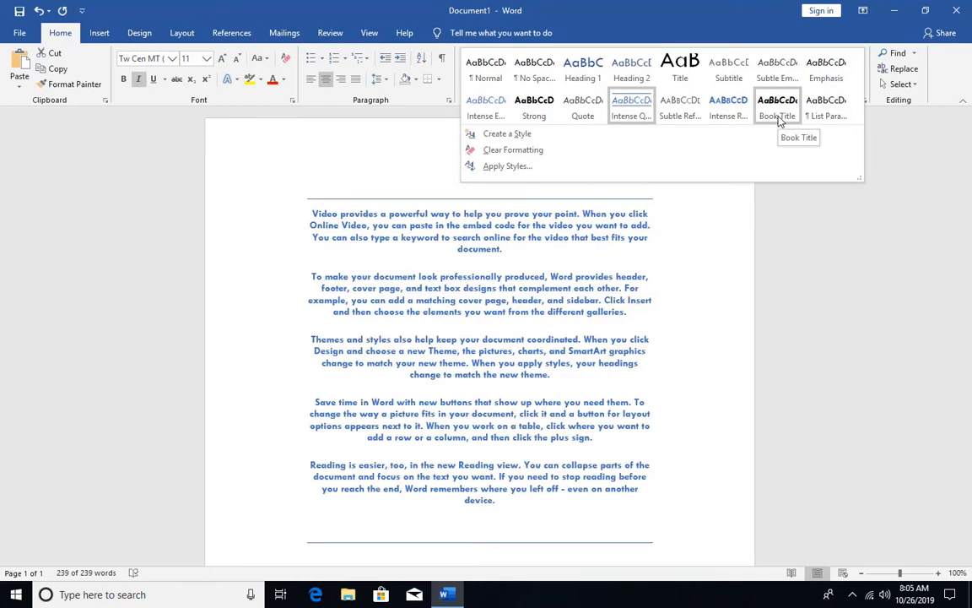
click(734, 245)
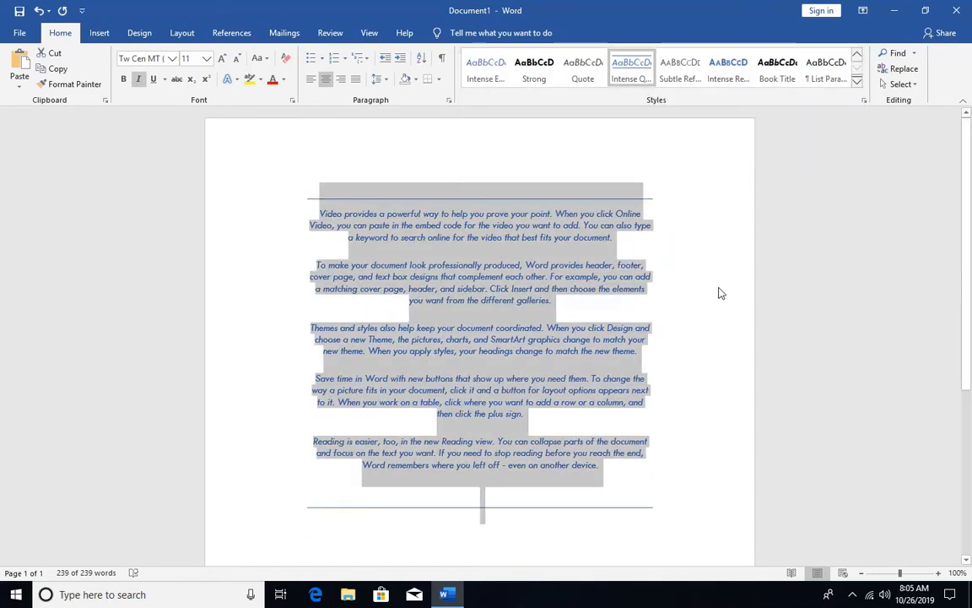
click(857, 82)
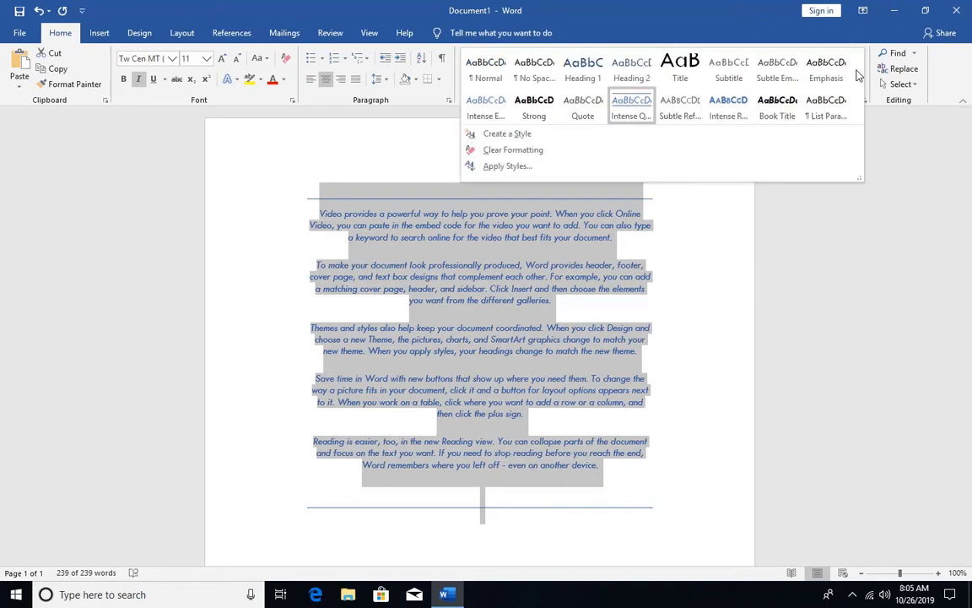
click(488, 78)
click(541, 432)
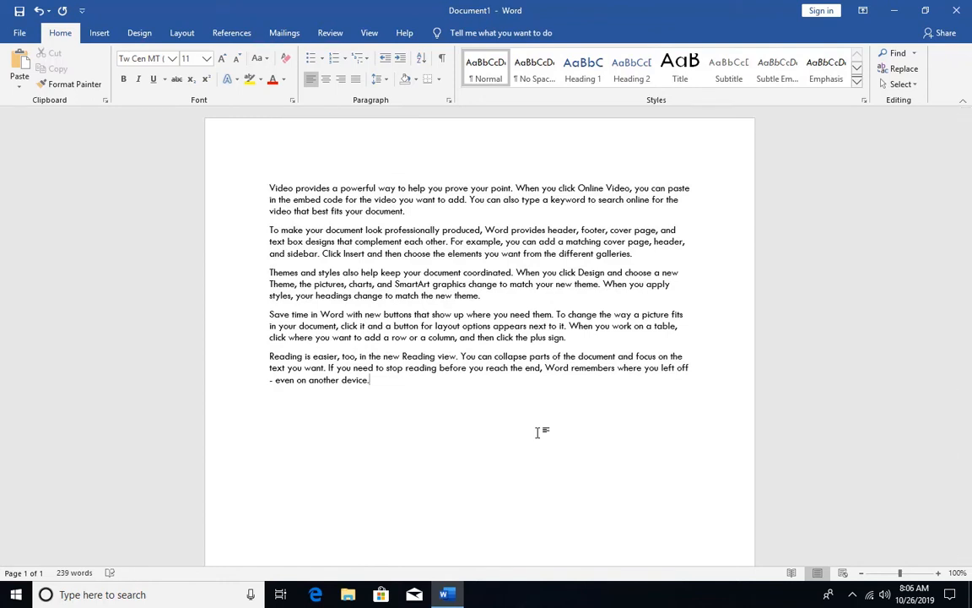
Select all the document's text and clear the selection, two times in a row
click(919, 88)
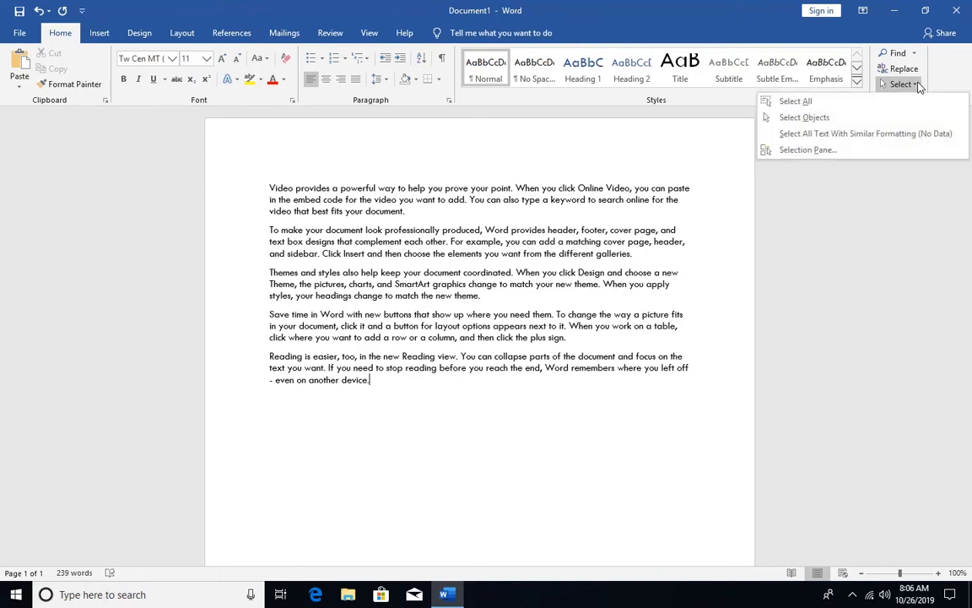
click(857, 108)
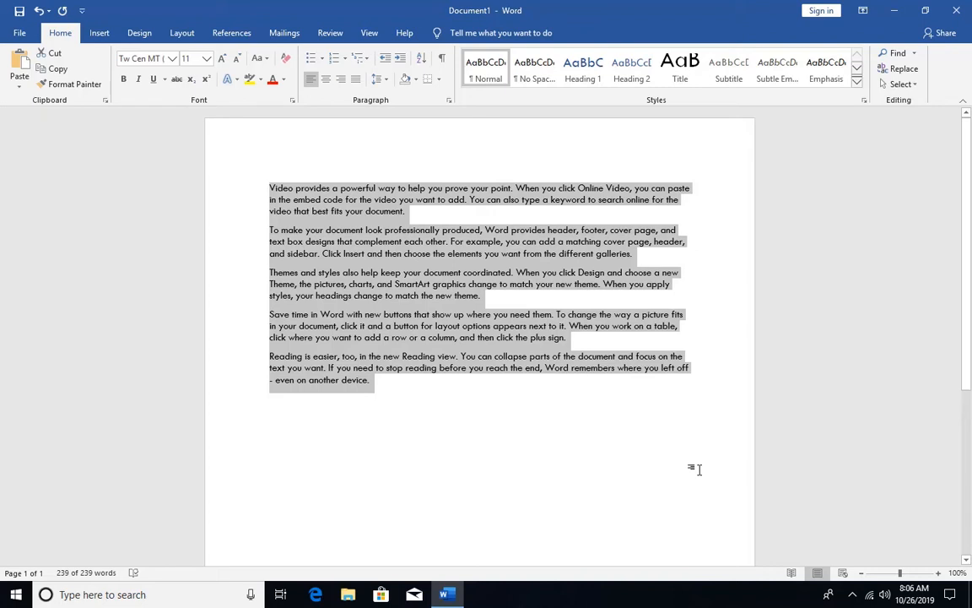
click(694, 469)
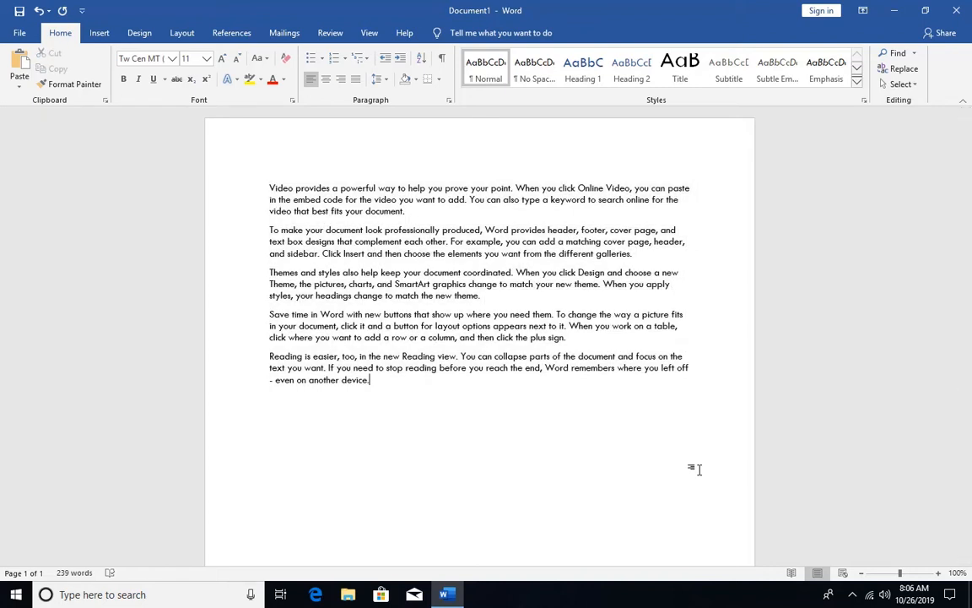
key(ctrl+a)
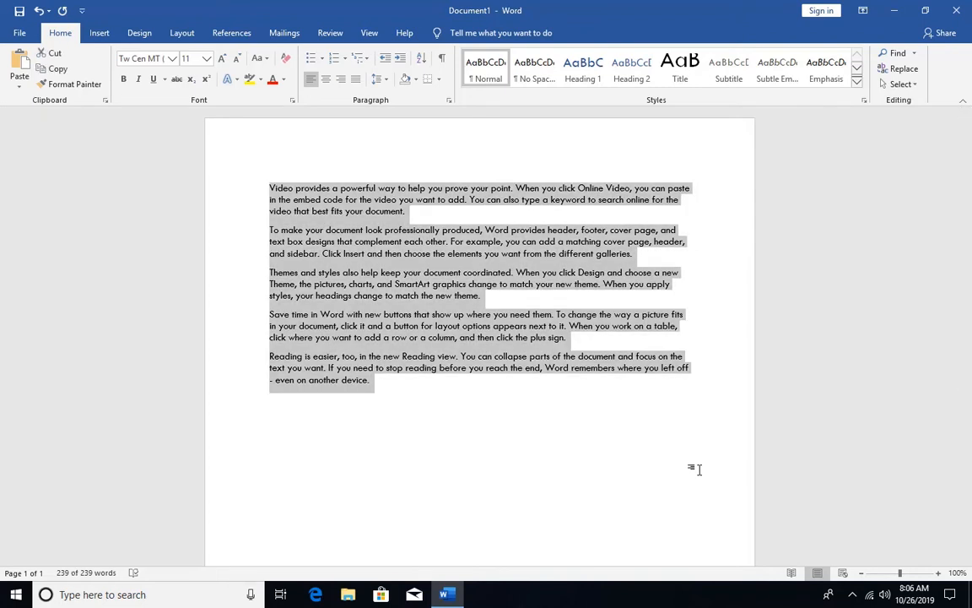
click(694, 470)
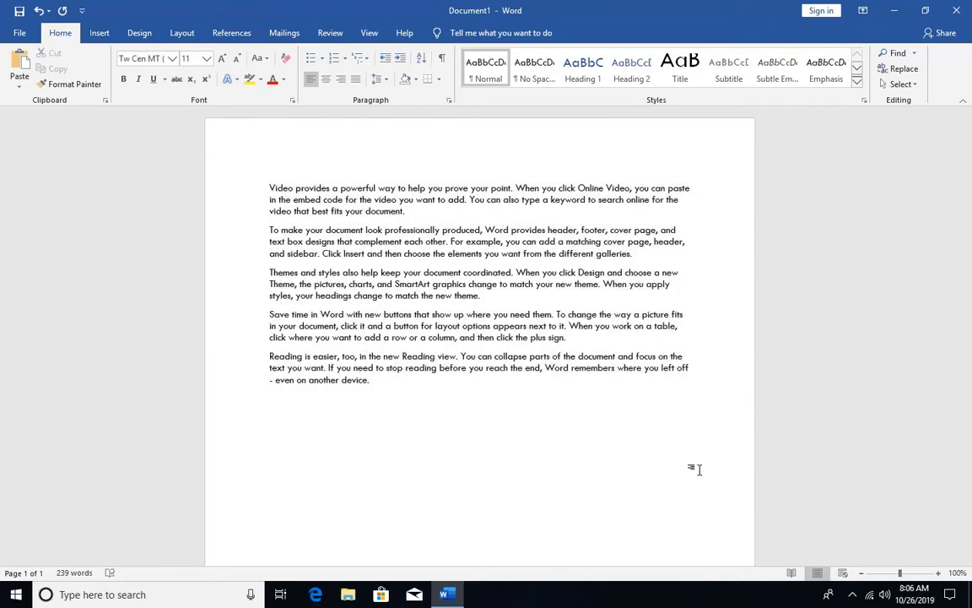
Try the Select Objects mode, return to text editing, and select and deselect all the text
click(912, 85)
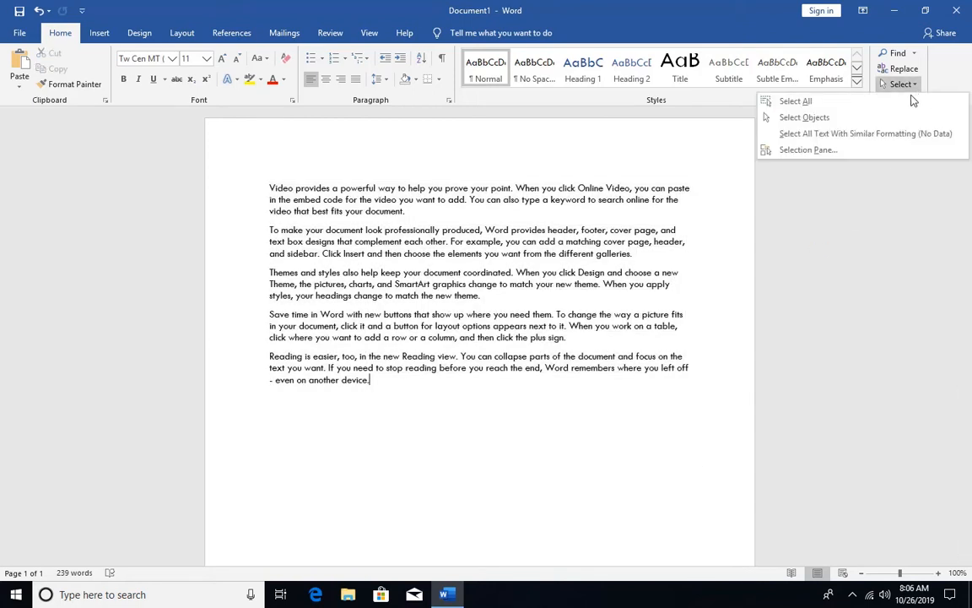
click(890, 117)
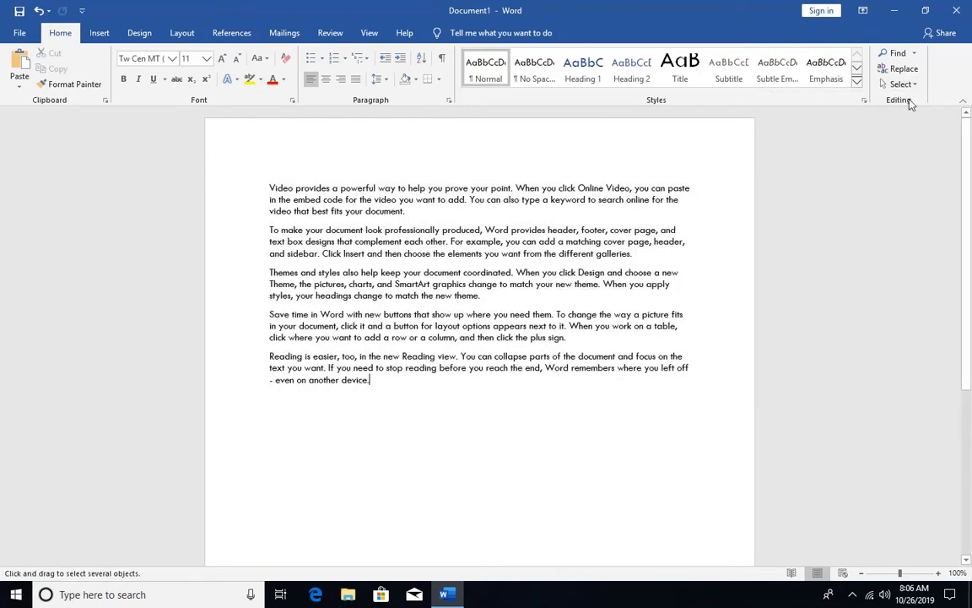
click(917, 89)
click(692, 304)
key(ctrl+a)
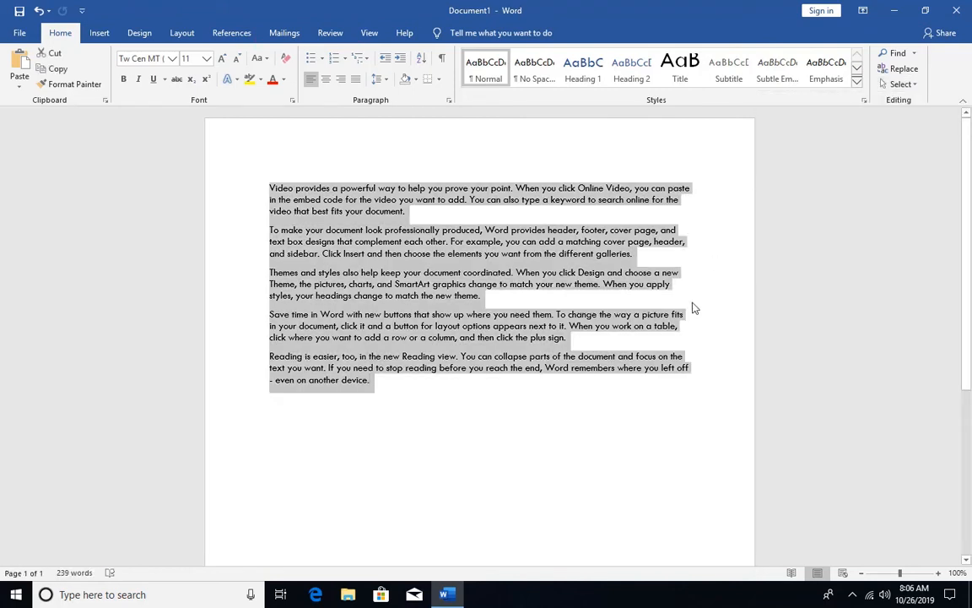
click(692, 308)
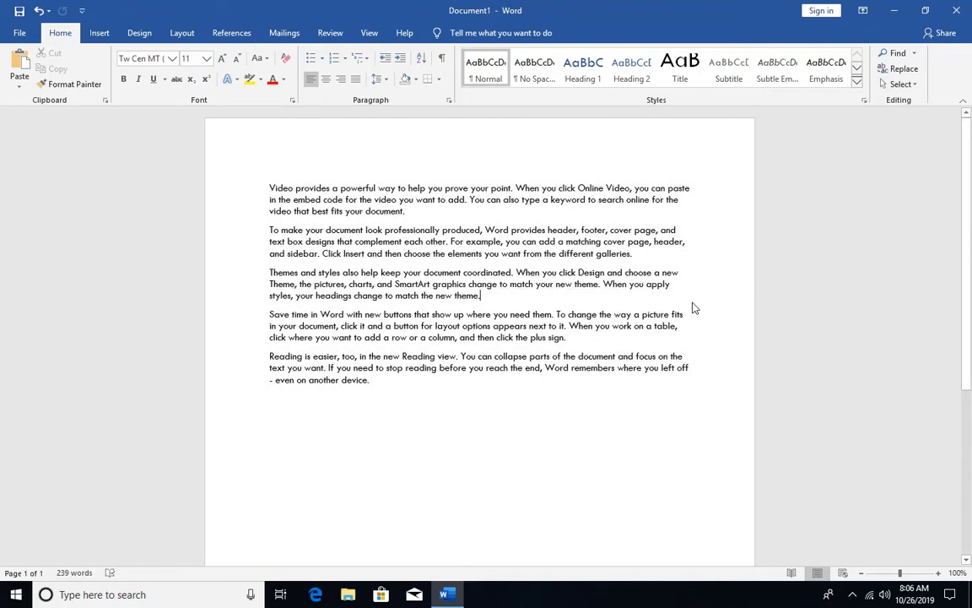
Select the whole text, open Advanced Find, and enter "you" as the search term
key(ctrl+a)
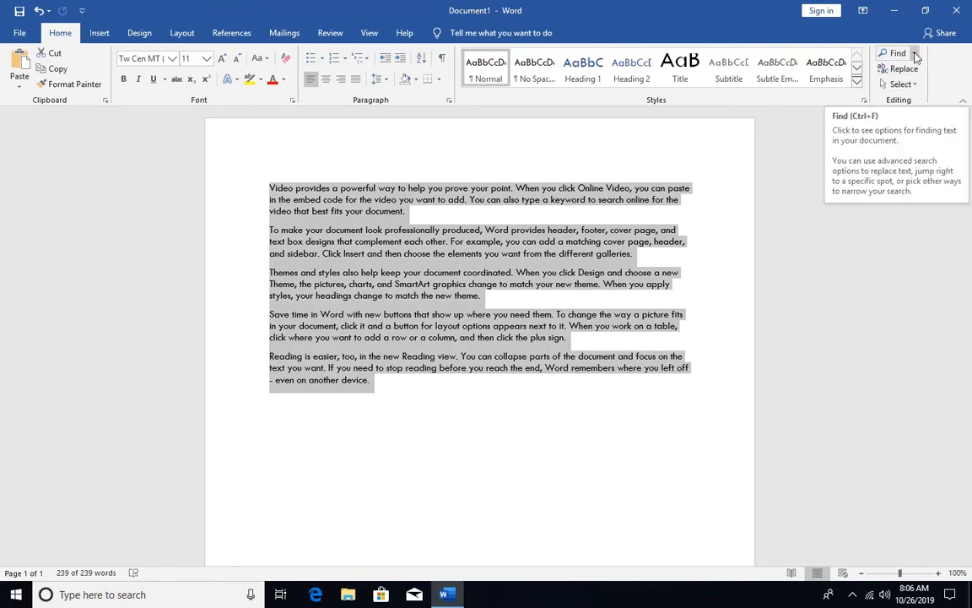
click(915, 54)
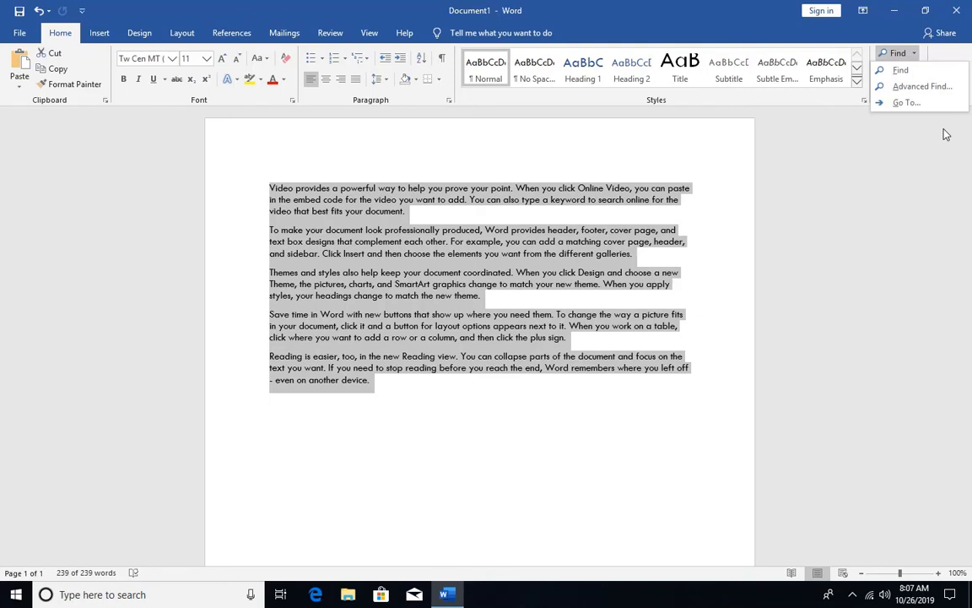
click(953, 87)
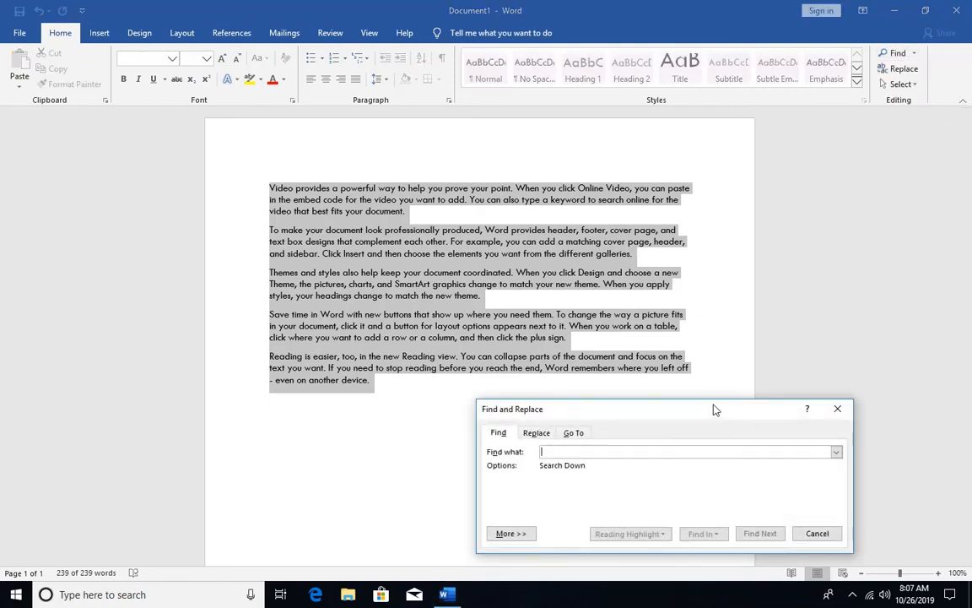
click(623, 433)
click(610, 451)
text(you)
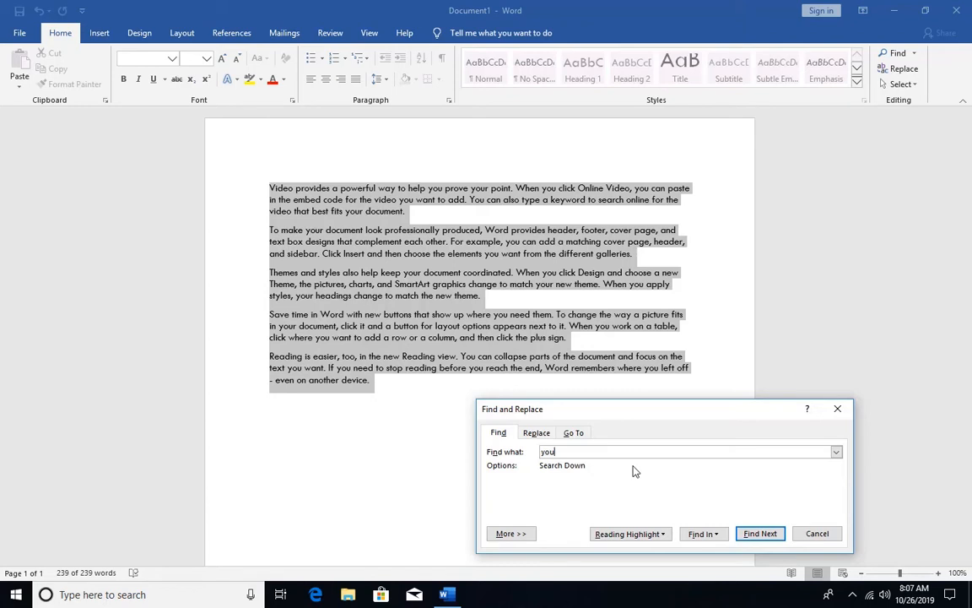
click(658, 535)
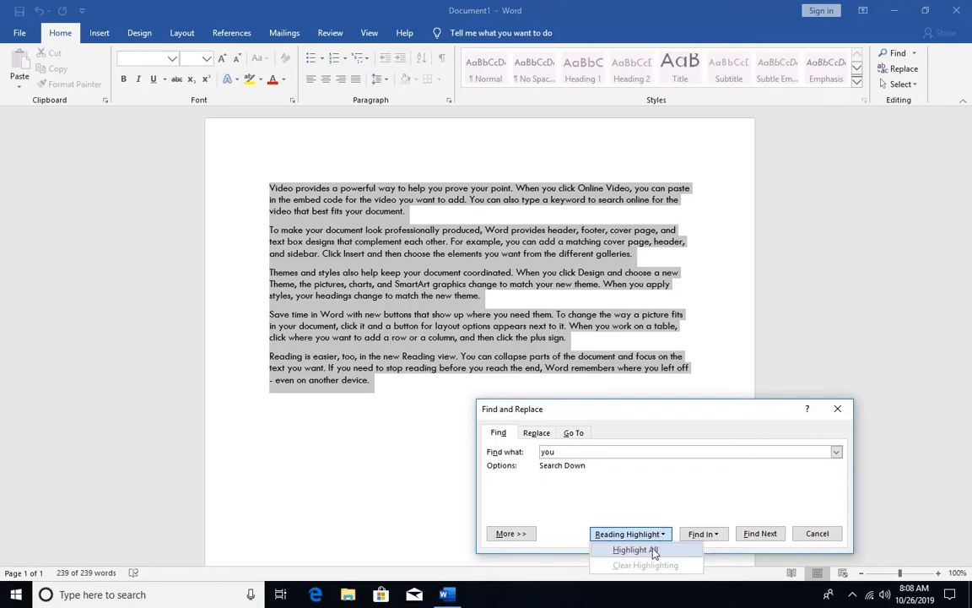
click(637, 516)
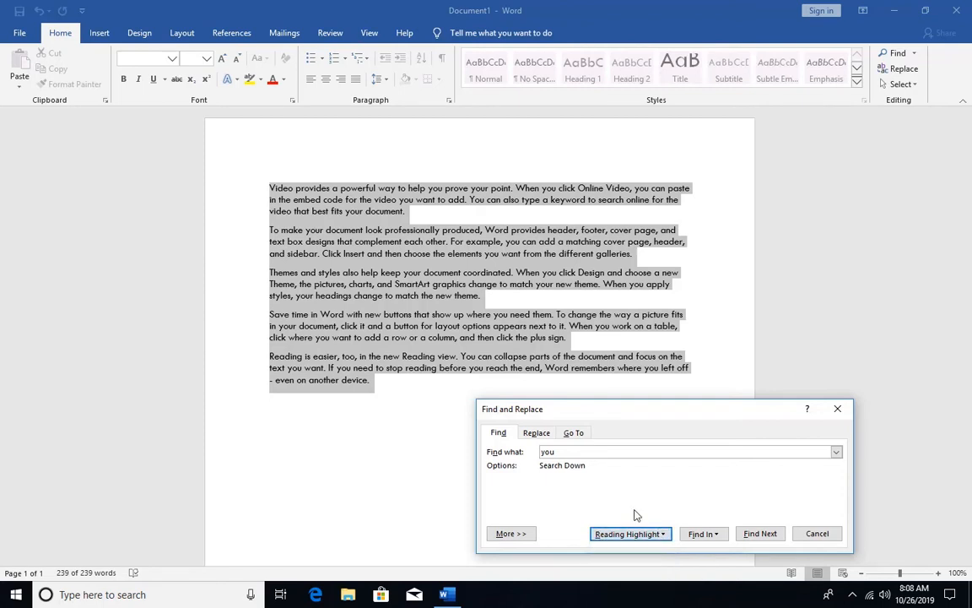
Step through four successive matches of "you", and apply reading highlight to every match in the document
click(765, 533)
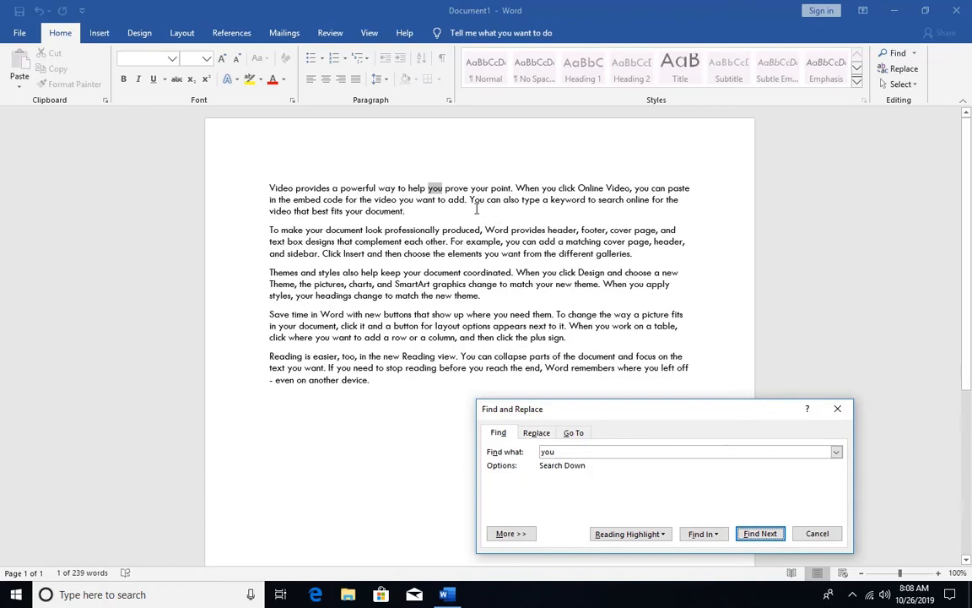
click(758, 533)
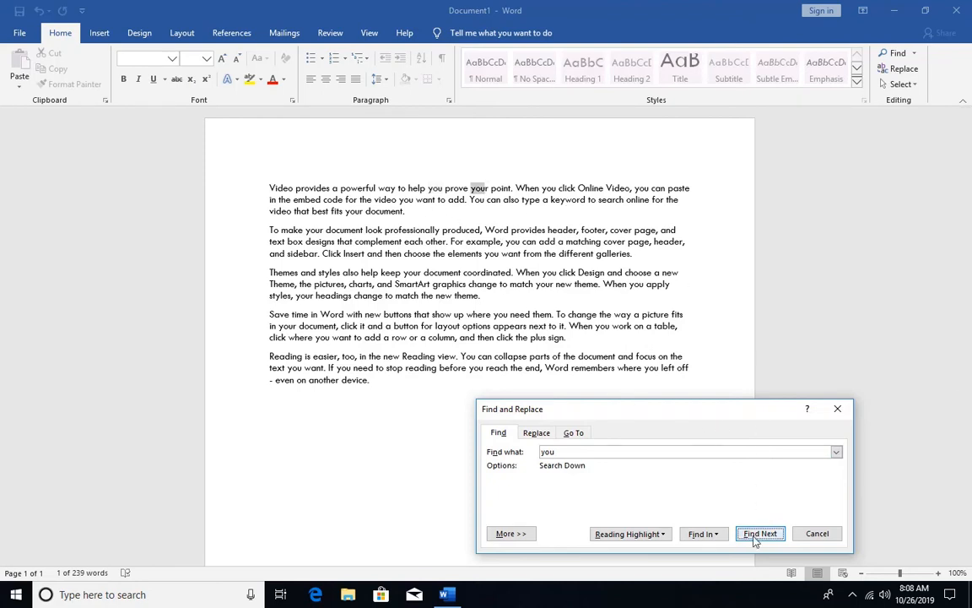
click(759, 534)
click(756, 533)
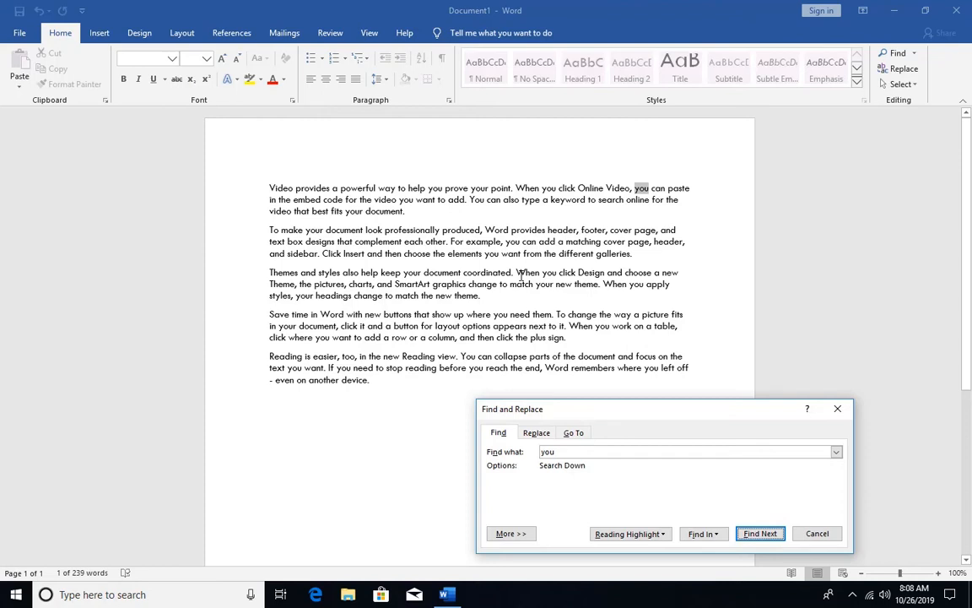
click(665, 537)
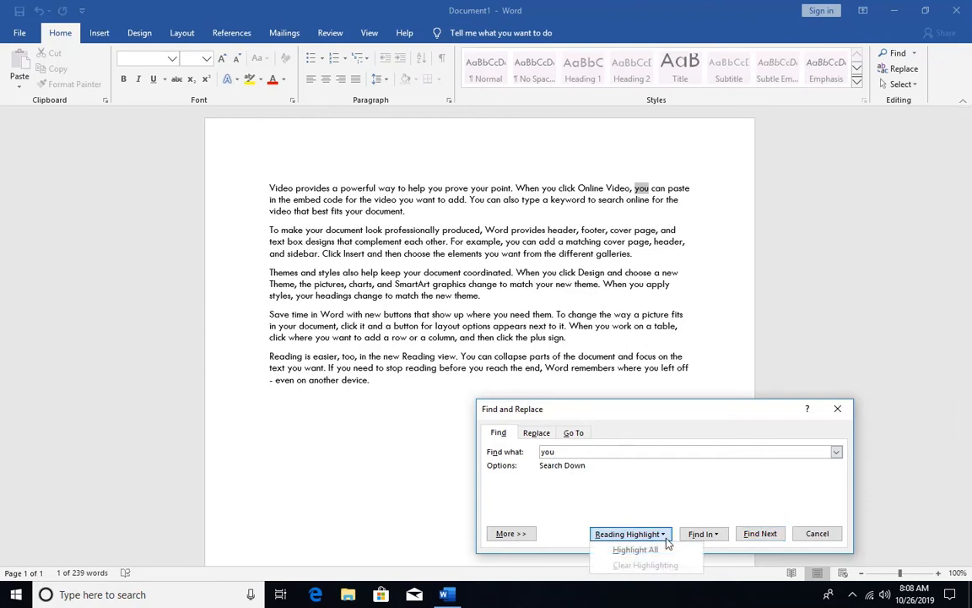
click(661, 553)
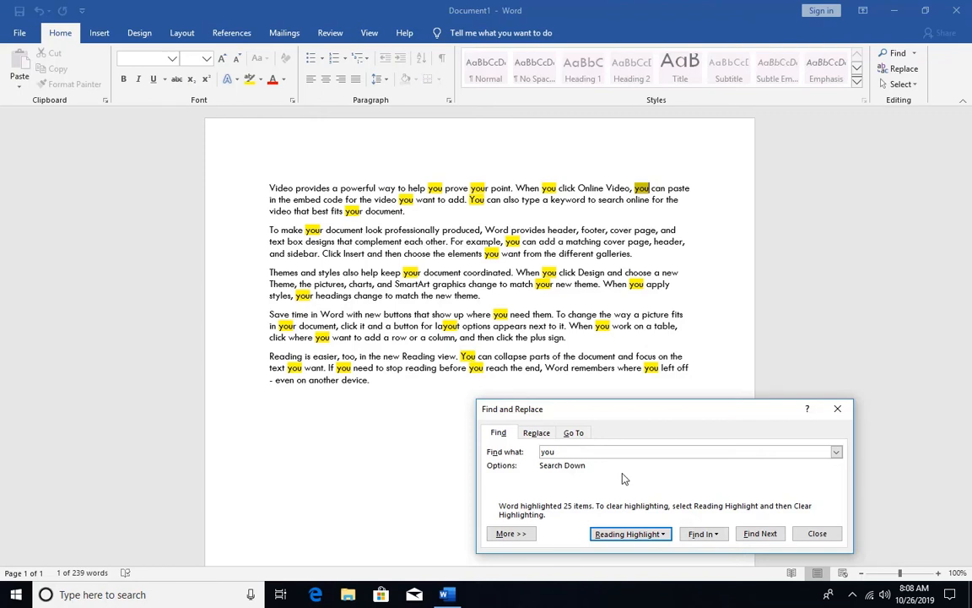
Clear the reading highlight from the "you" matches, and set up a replacement of "Document" with a person's first name
click(663, 535)
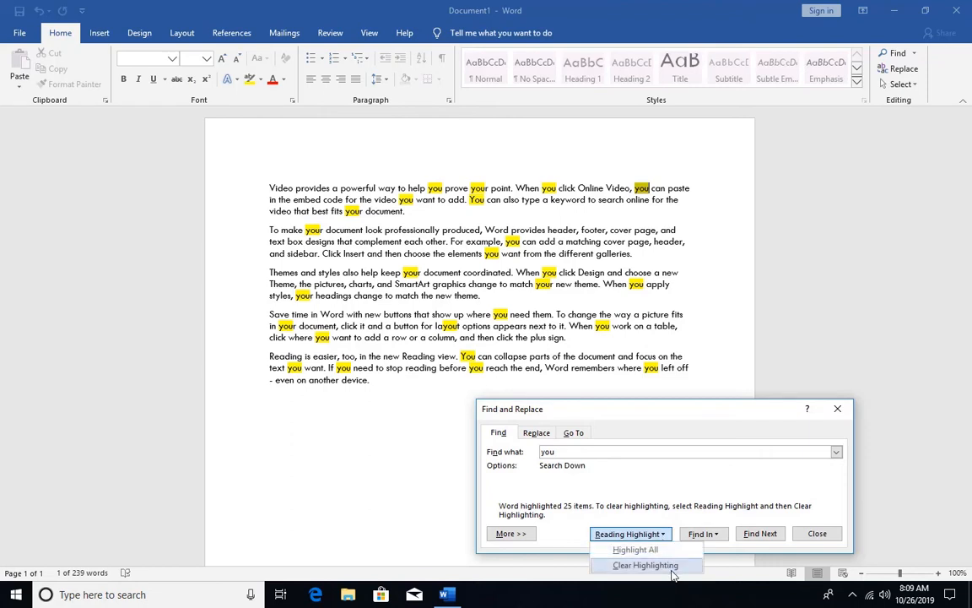
click(672, 570)
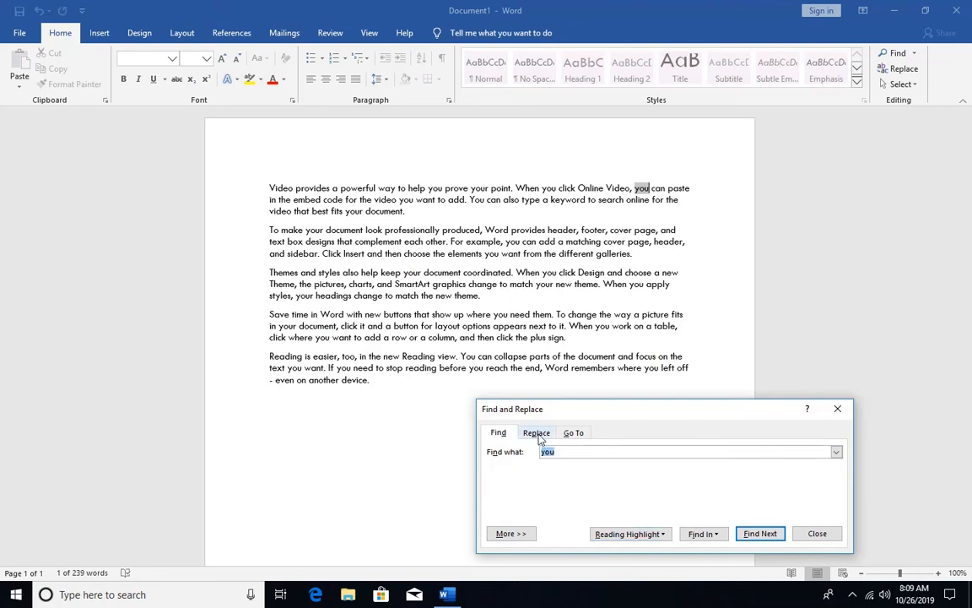
click(537, 433)
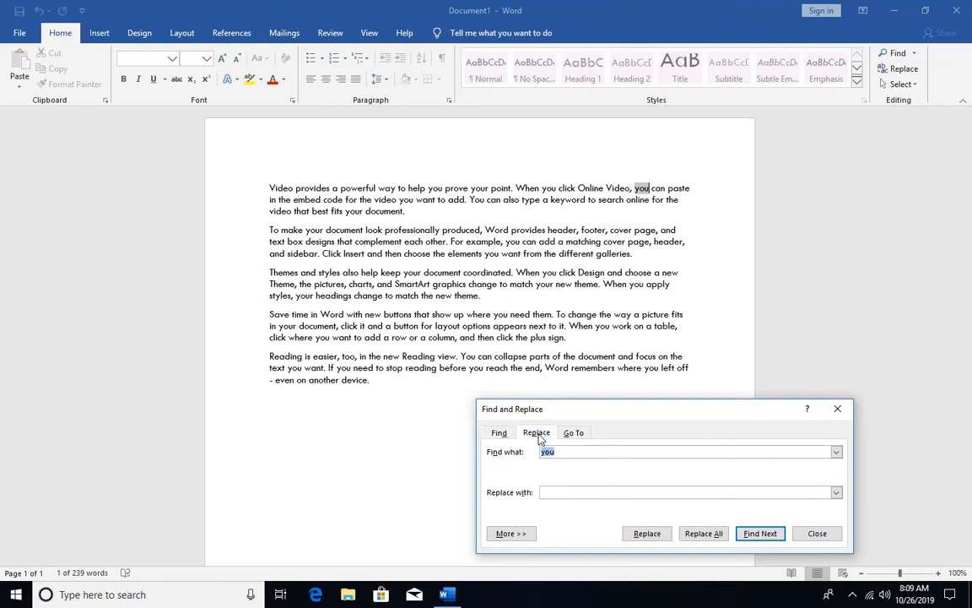
click(616, 453)
double_click(617, 452)
key(BackSpace)
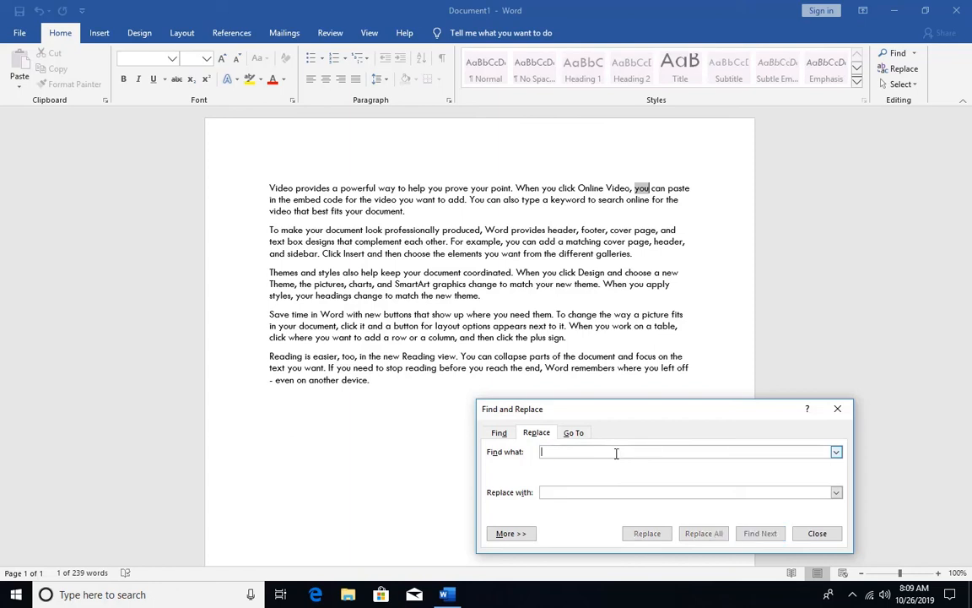
text(Doc)
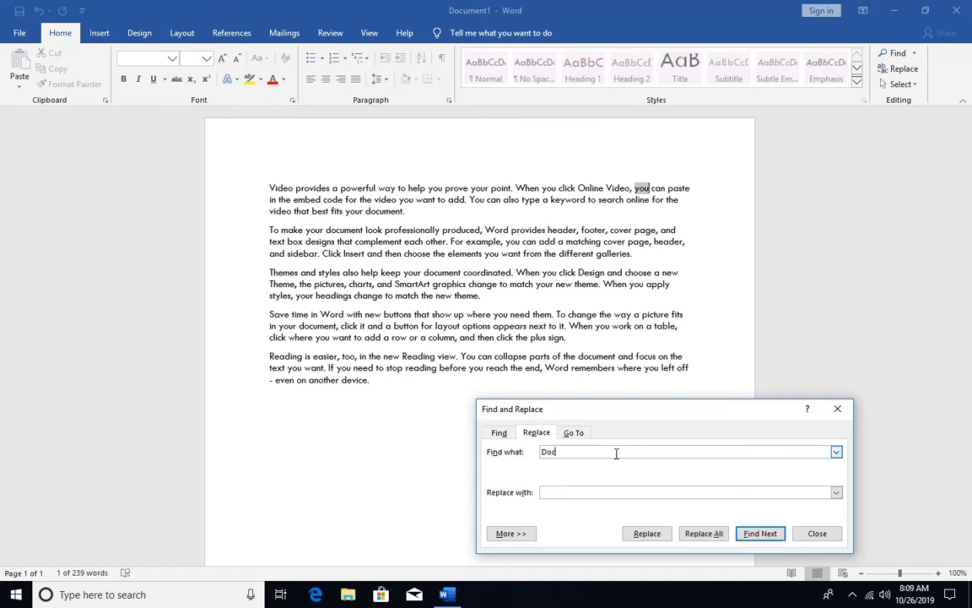
text(ument)
click(556, 492)
Apply reading highlight to every match of "Document" in the text
click(499, 432)
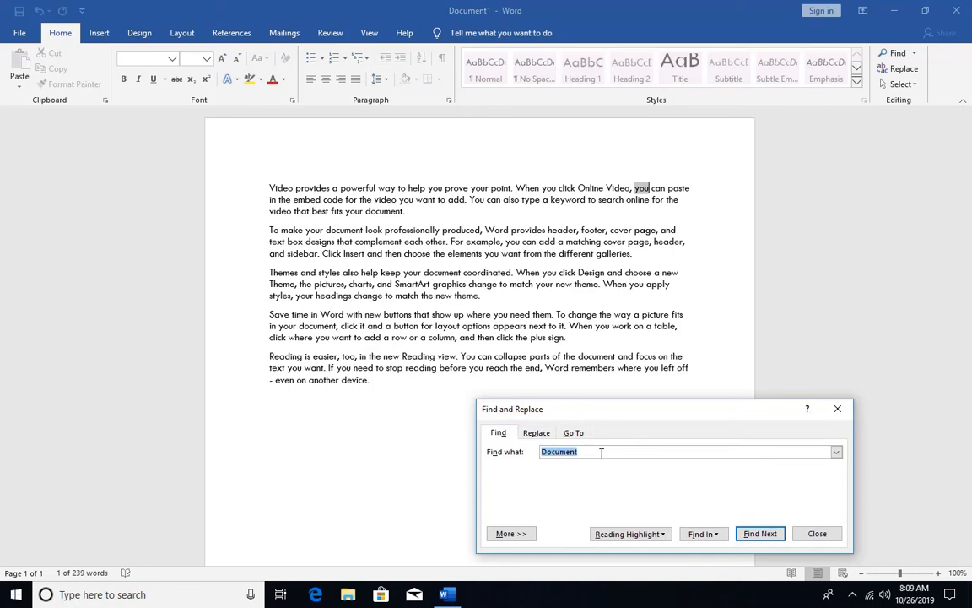
click(660, 535)
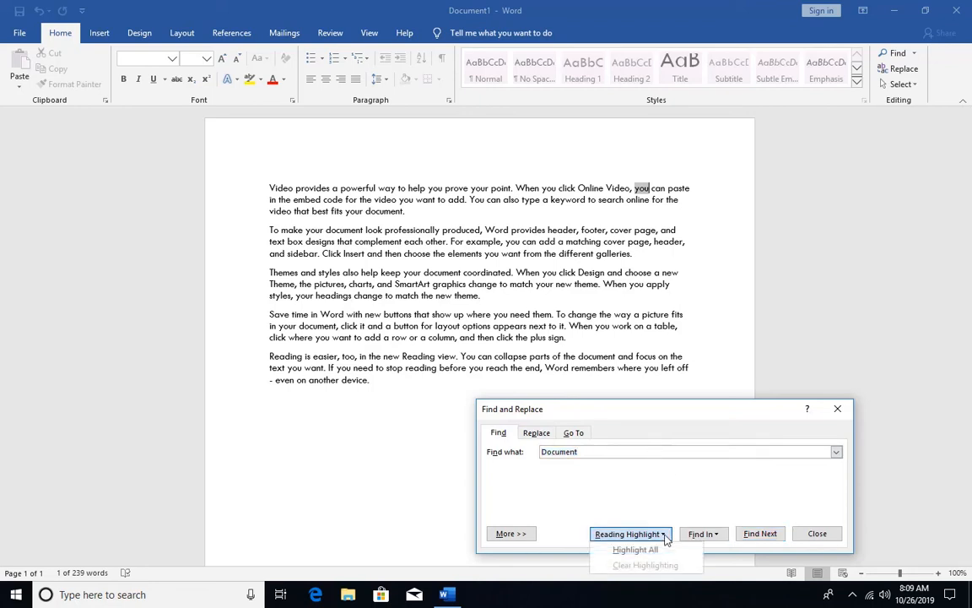
click(653, 550)
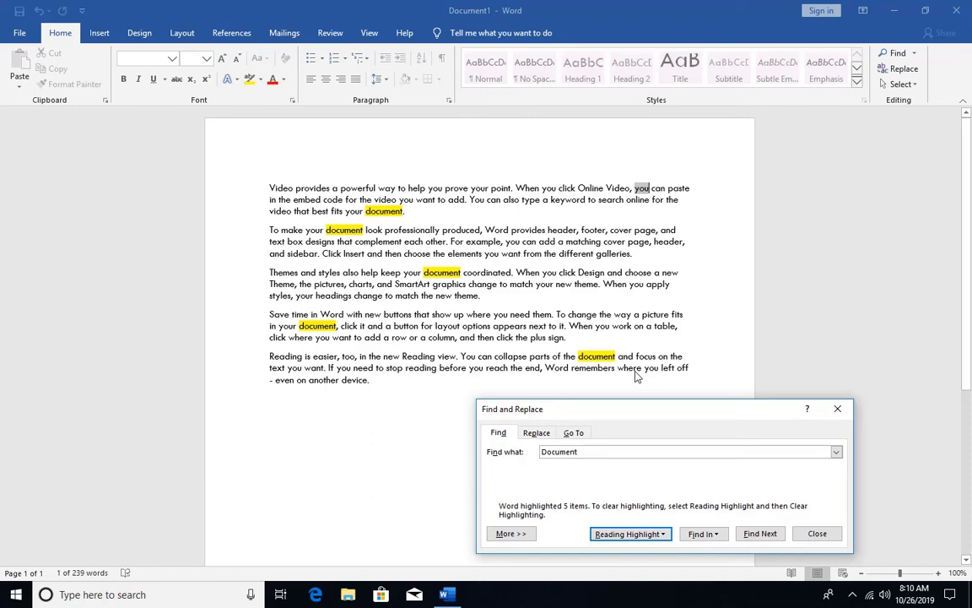
Return to the replacement setup, check the search and replacement entries, and find the first match of "Document"
click(536, 433)
click(600, 452)
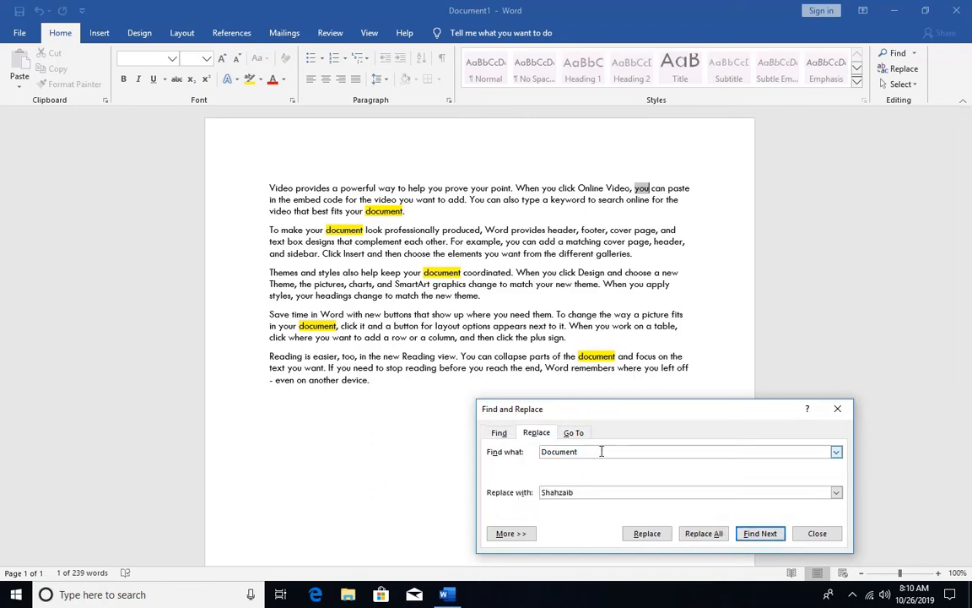
double_click(592, 452)
click(592, 452)
double_click(591, 491)
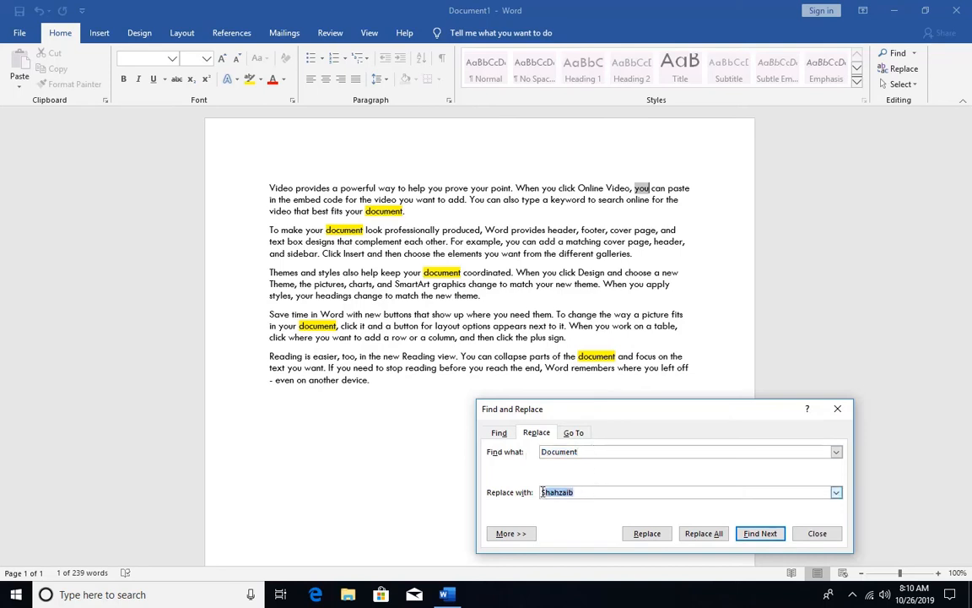
click(591, 492)
click(777, 538)
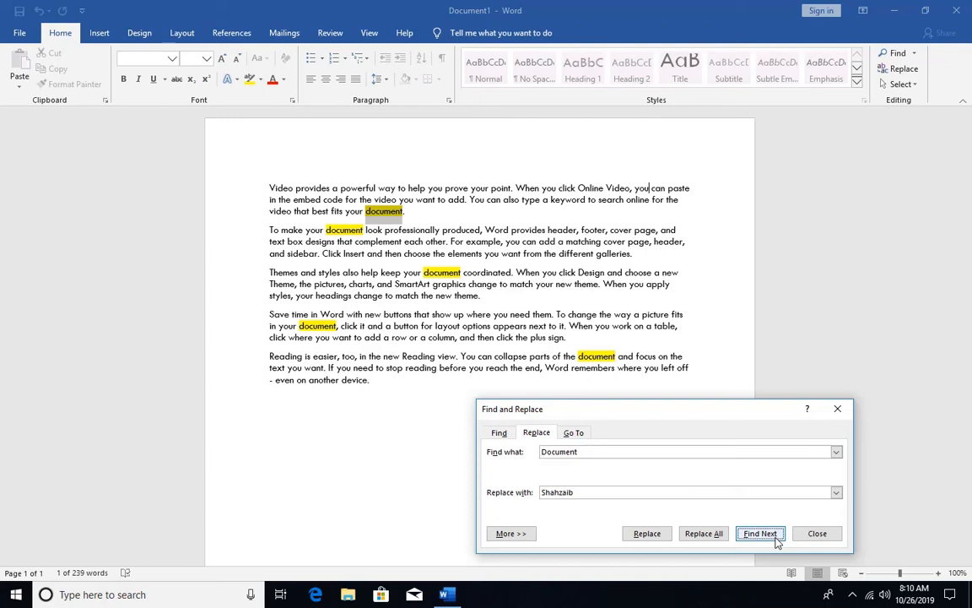
Replace the five matches of "Document" one at a time with the entered name, and finish searching from the beginning
click(646, 541)
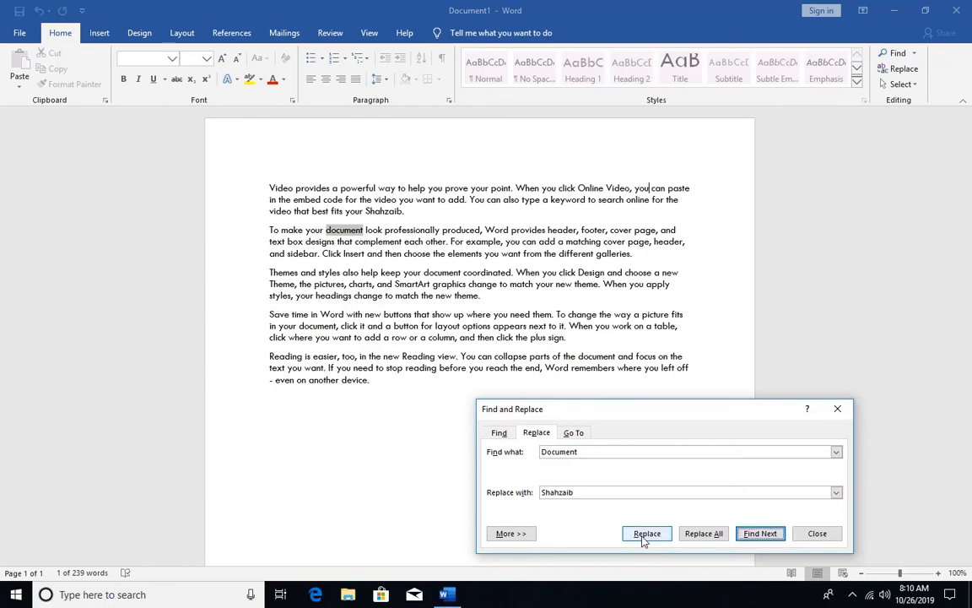
click(643, 540)
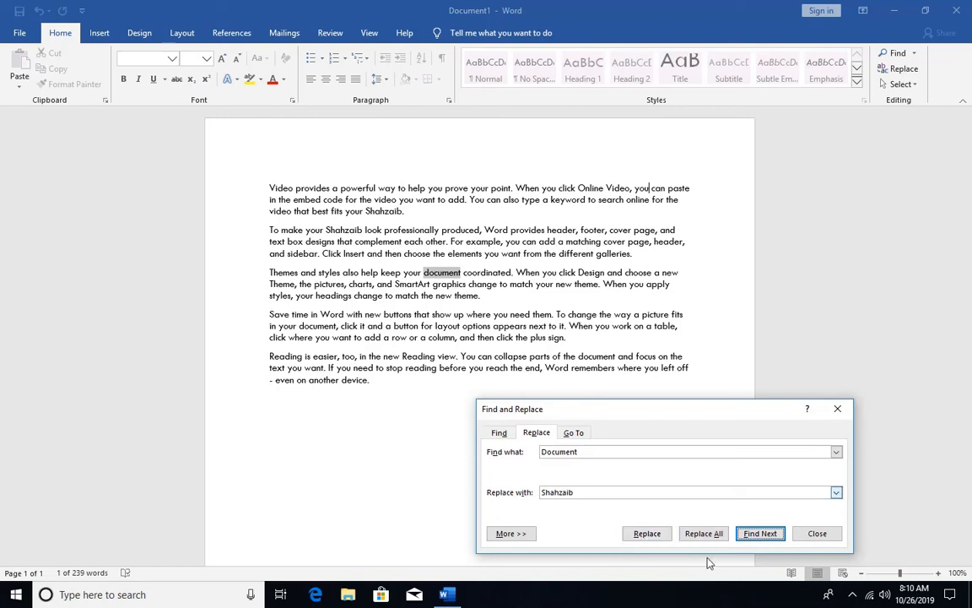
click(647, 534)
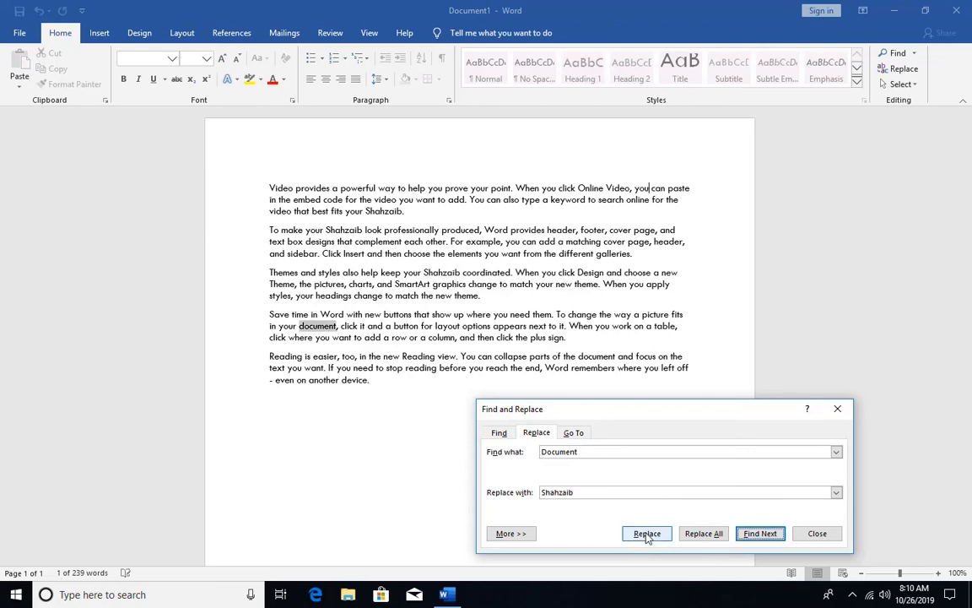
click(647, 534)
click(647, 534)
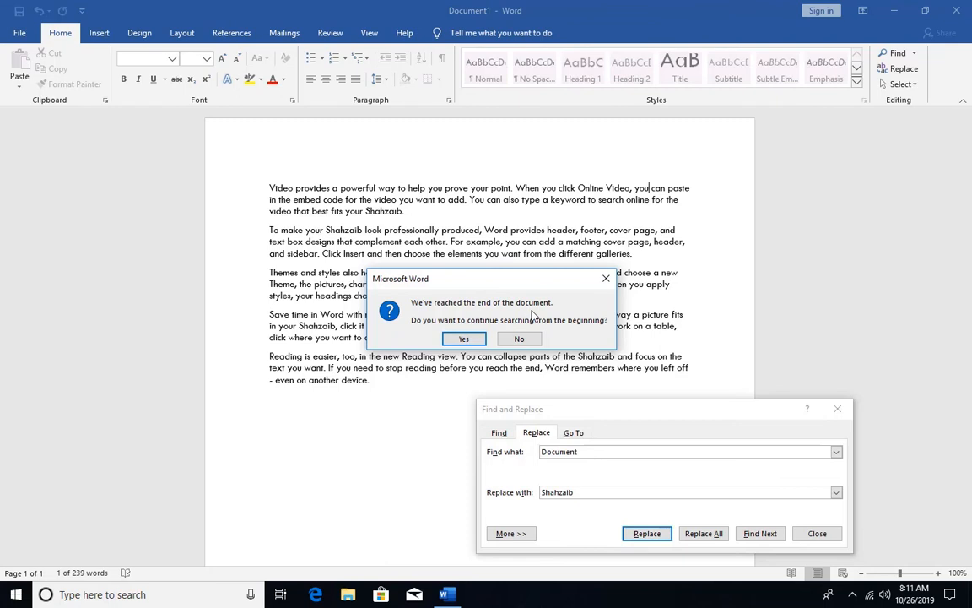
key(Return)
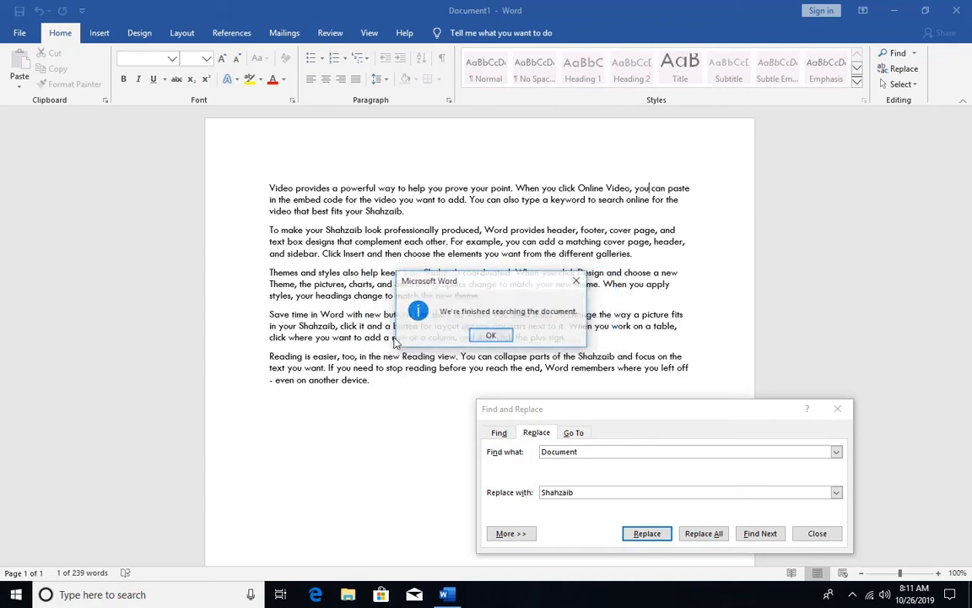
click(490, 335)
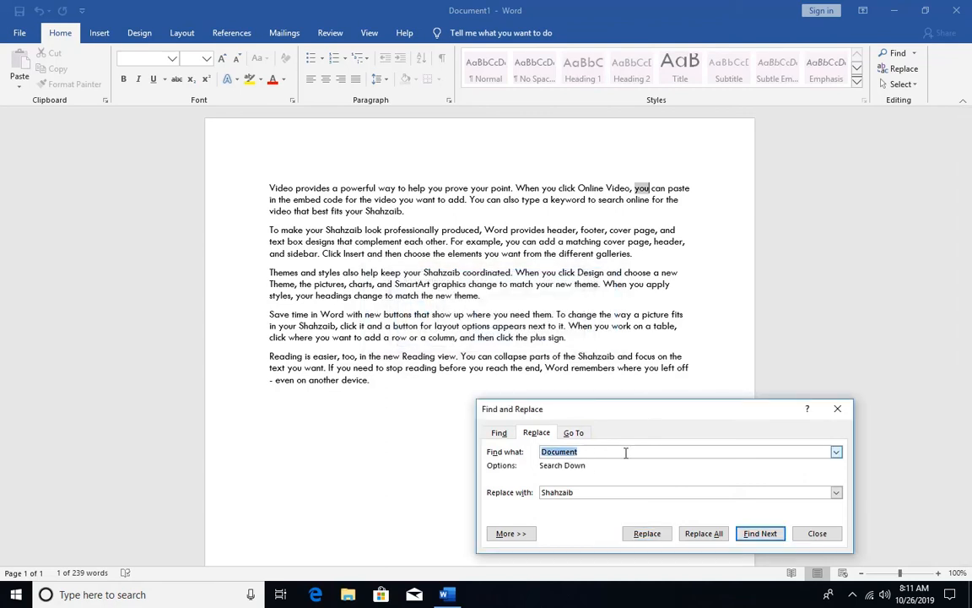
Enter "Document" as the search term again and try to highlight all its matches
click(499, 432)
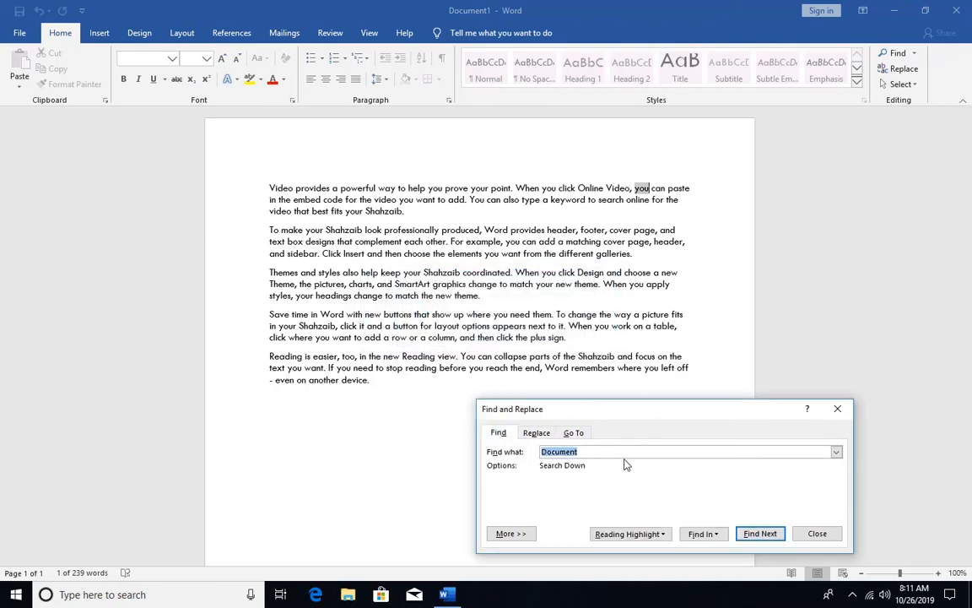
text(Sha)
key(BackSpace)
key(BackSpace)
key(BackSpace)
text(Document)
click(650, 534)
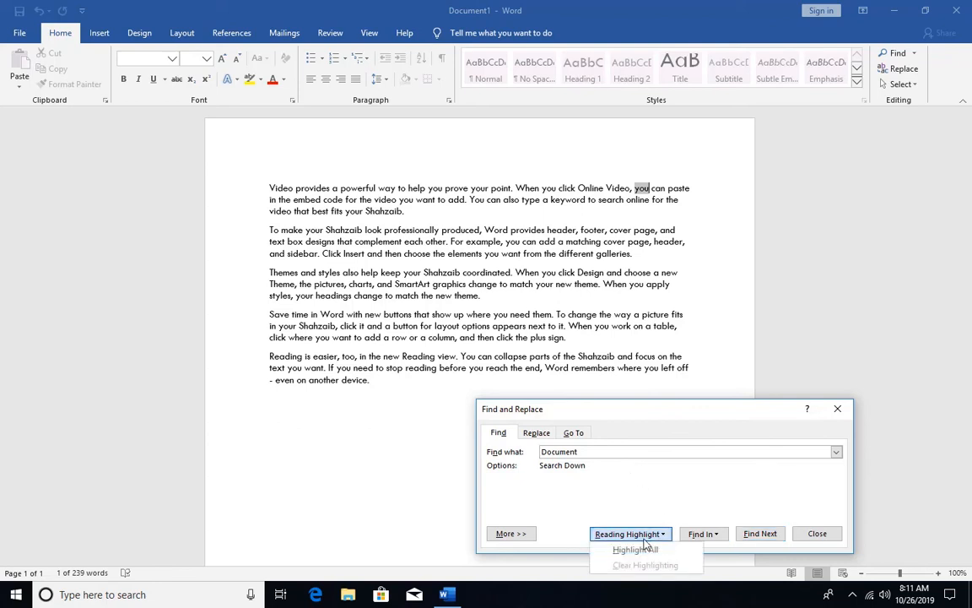
click(629, 551)
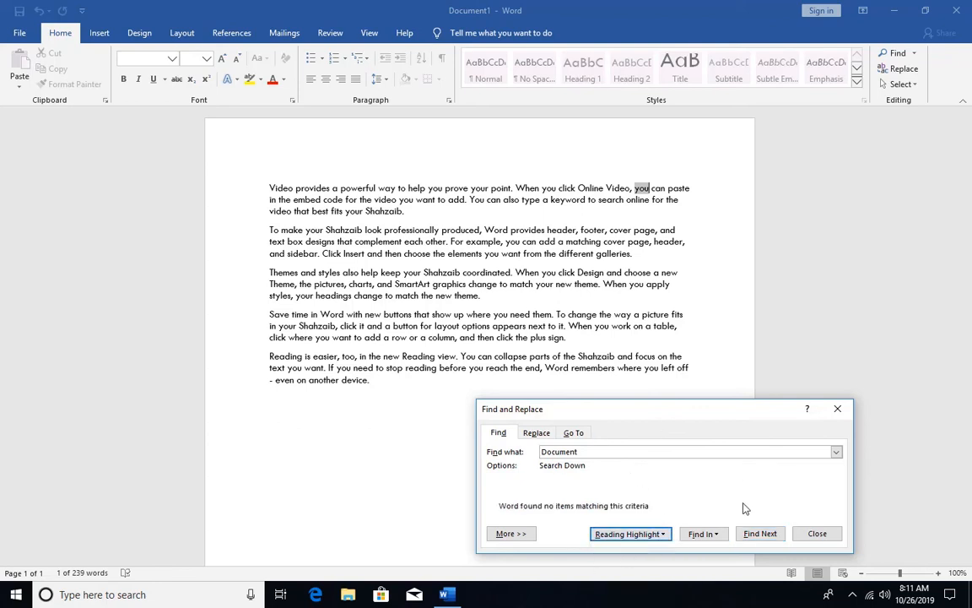
Find the next match of "Document", continuing the search from the beginning of the text
click(759, 535)
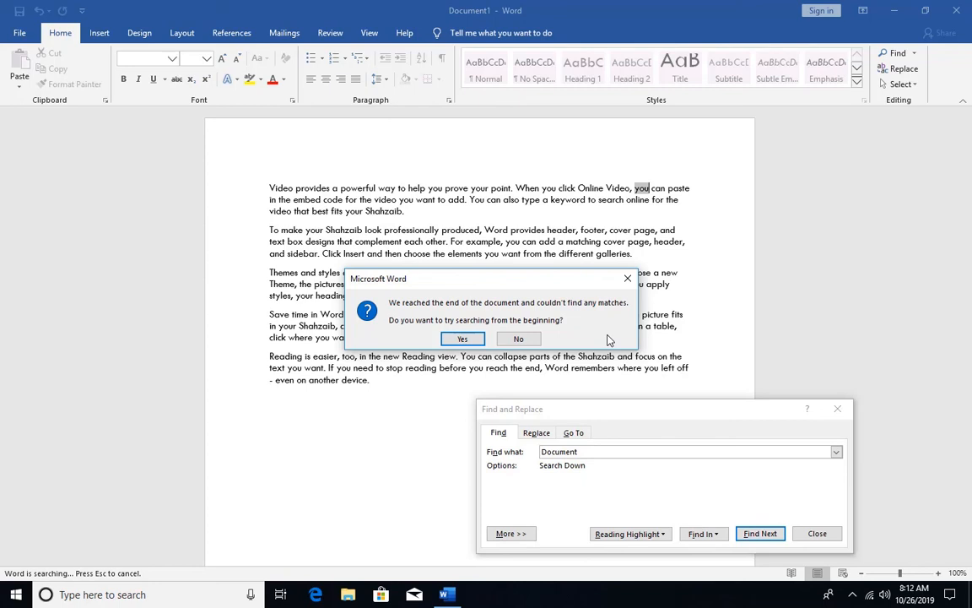
click(473, 337)
click(493, 337)
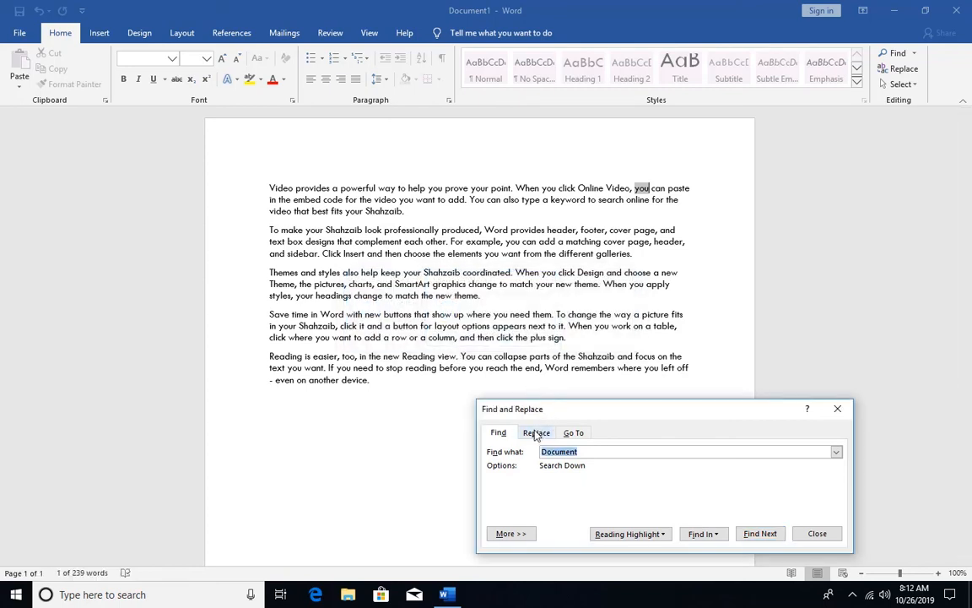
Search for the replacement name and apply reading highlight to all its matches
click(535, 433)
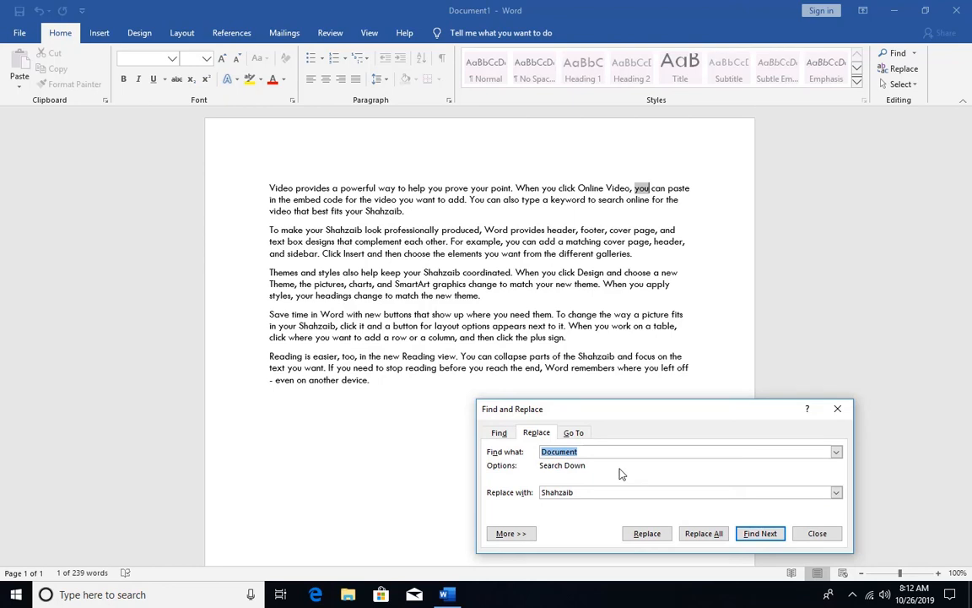
click(499, 432)
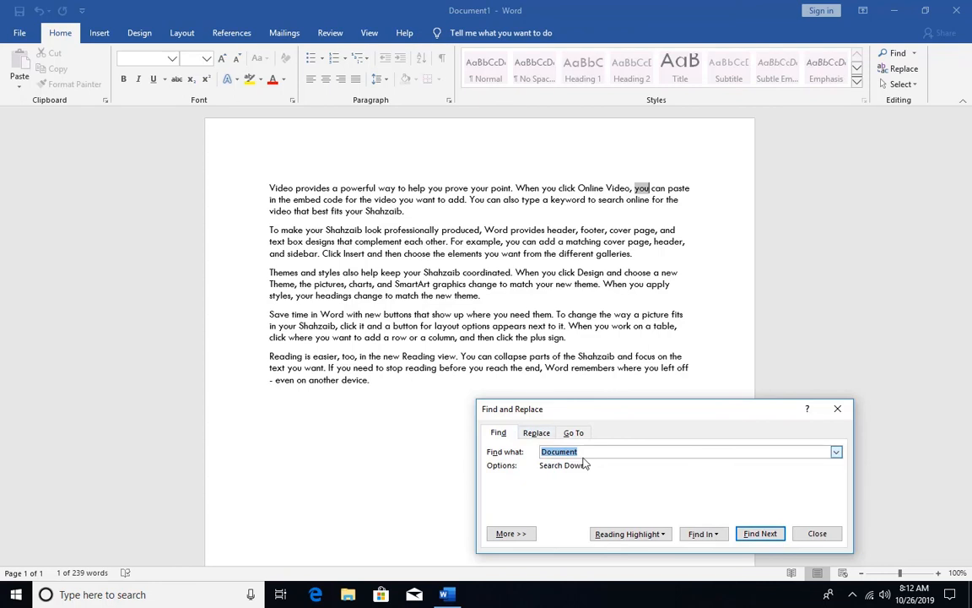
text(Shahzaib)
click(632, 533)
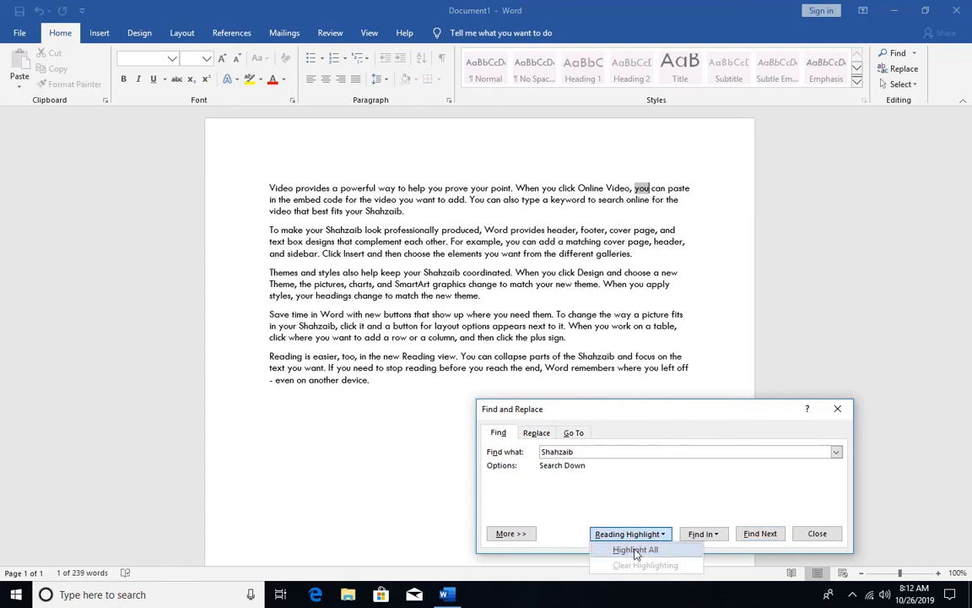
click(635, 550)
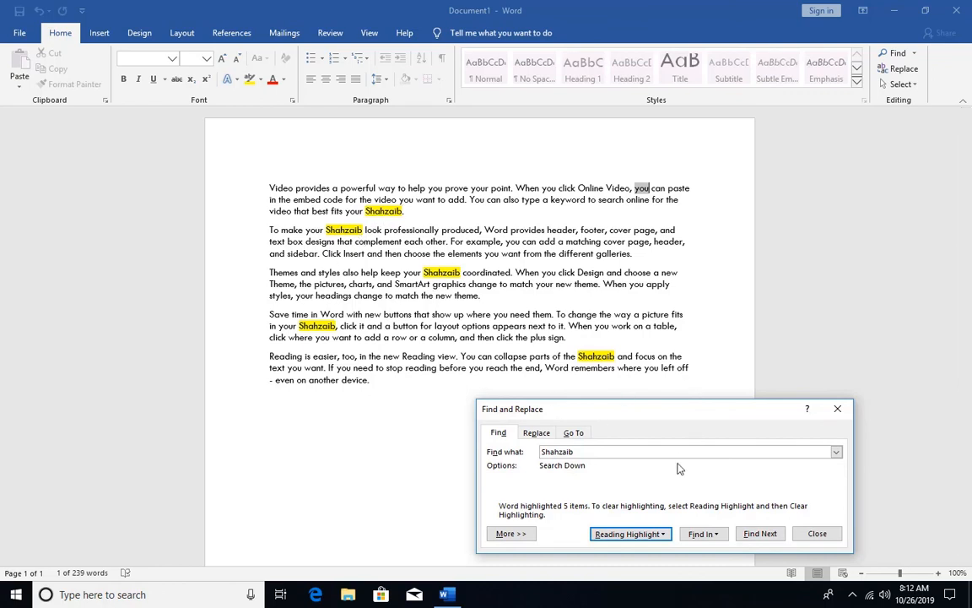
Look over the replacement options and the Go To options for jumping to a page
click(538, 433)
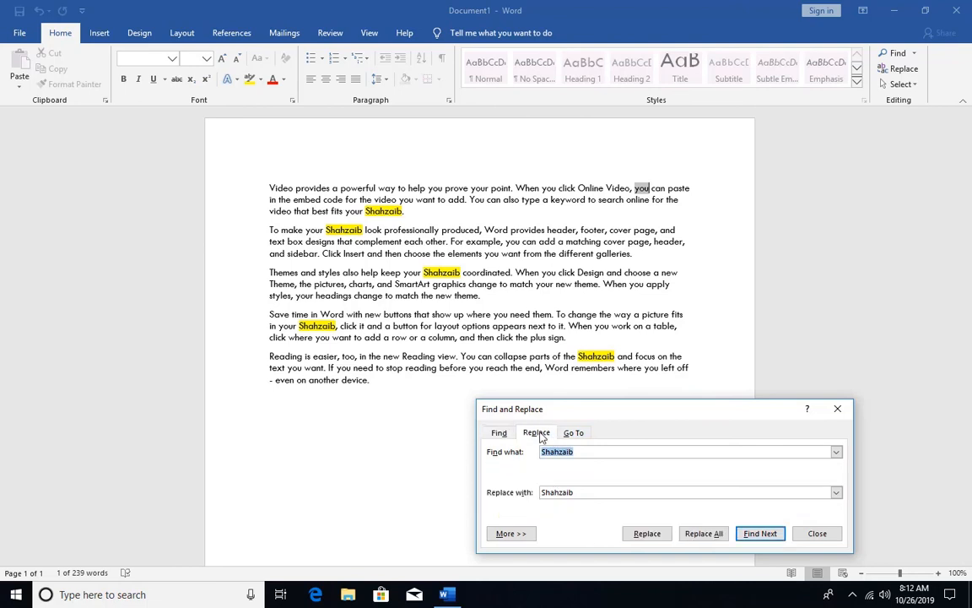
click(499, 433)
click(536, 433)
click(575, 433)
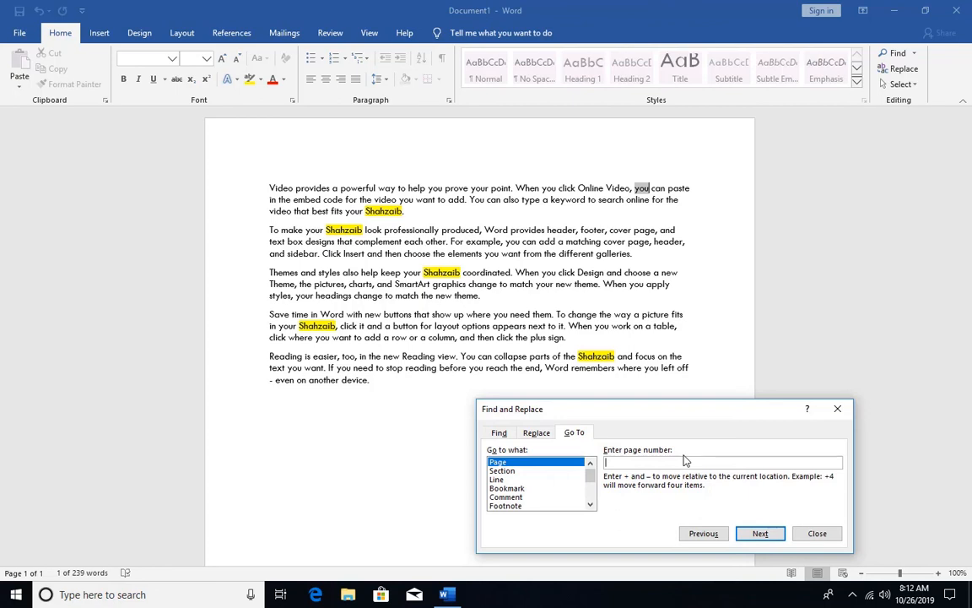
Clear the reading highlight from the replacement name's matches and close Find and Replace
click(498, 433)
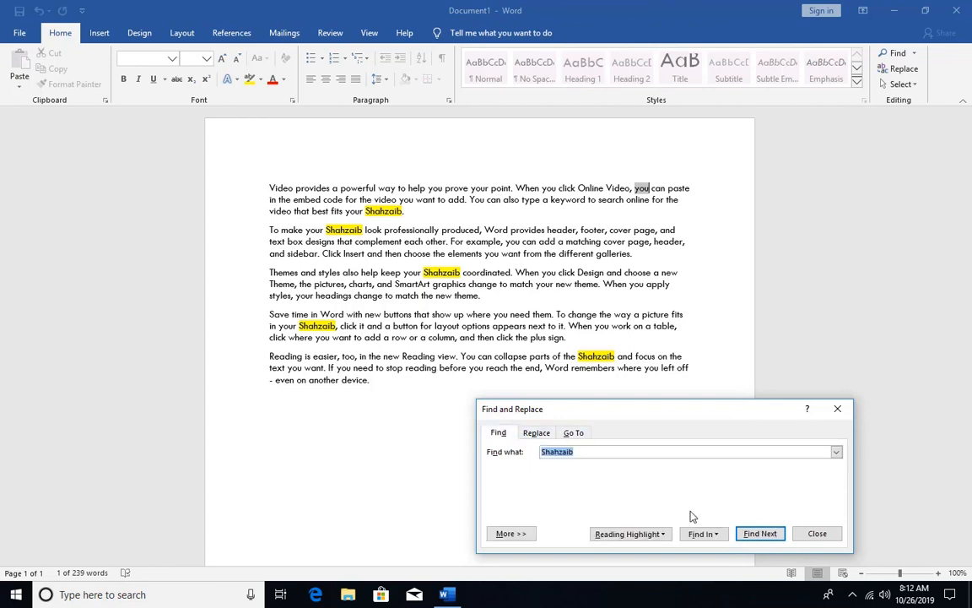
click(665, 536)
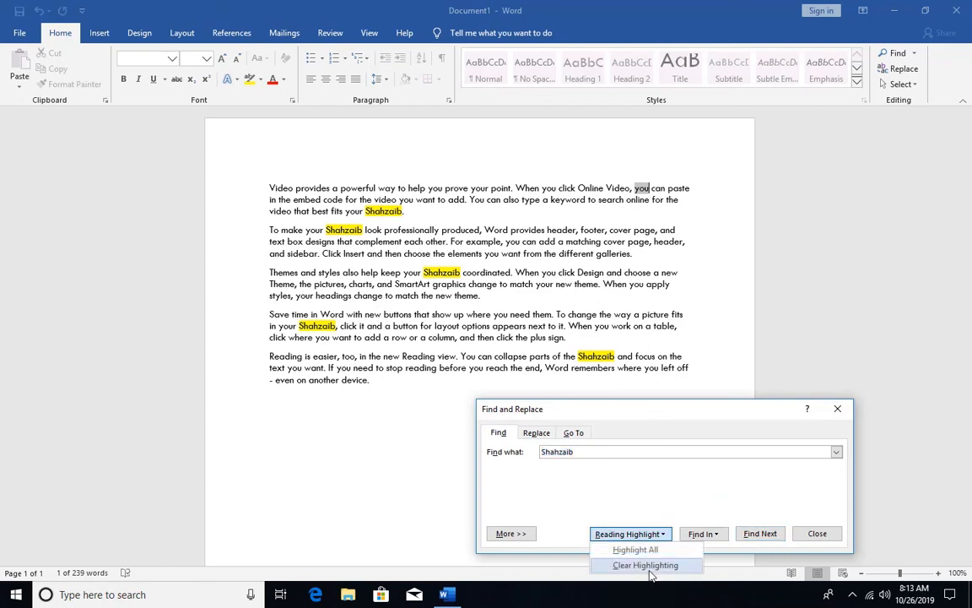
click(648, 565)
click(838, 408)
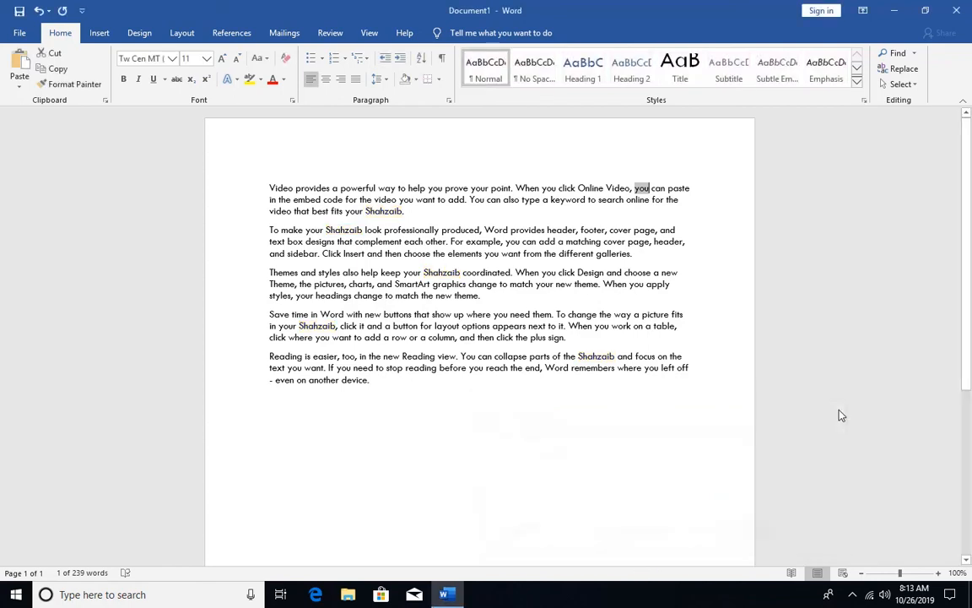